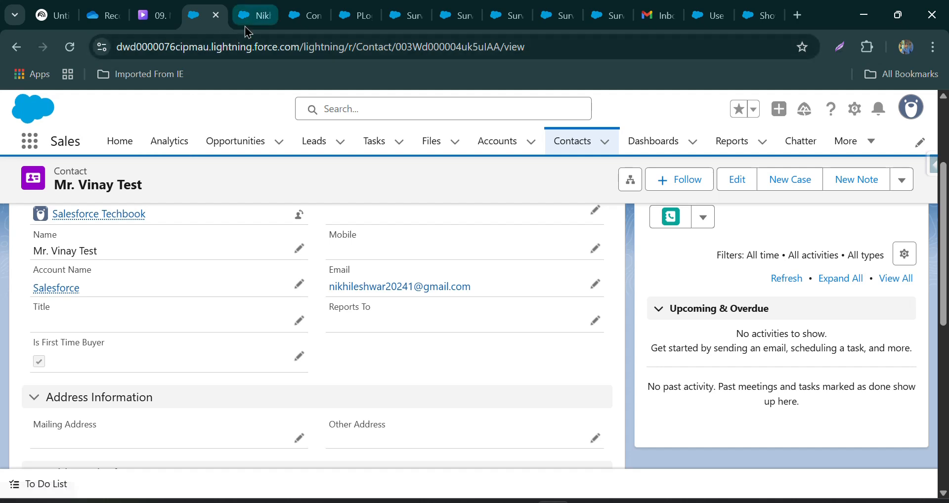
Compare the Is First Time Buyer field on the two test contact records.
click(254, 15)
click(215, 7)
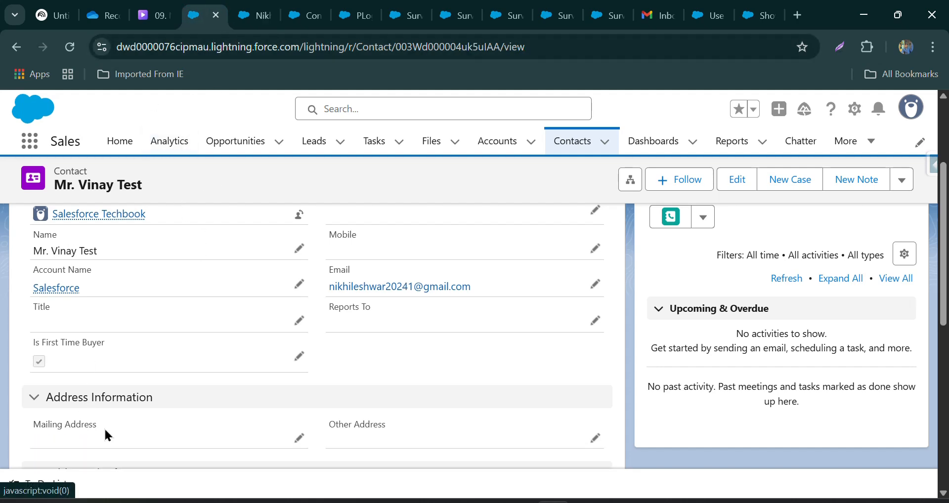
key(ctrl+Tab)
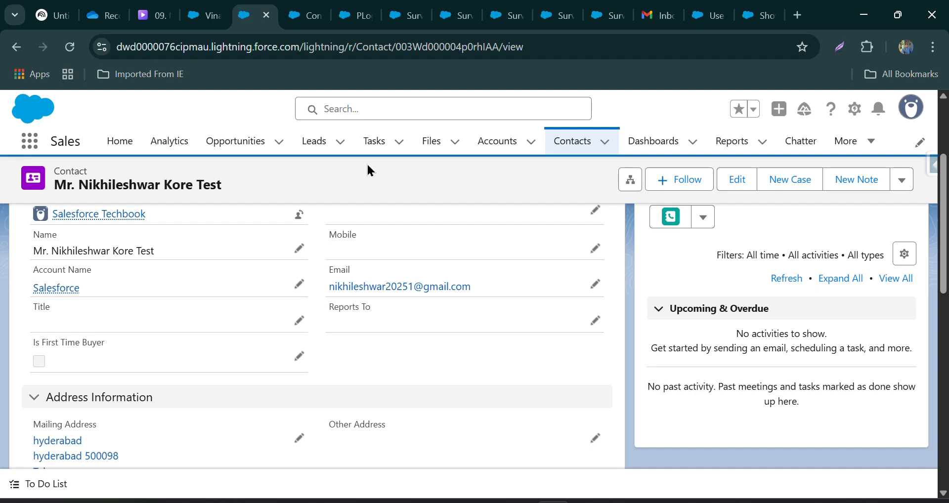
Go through the open survey previews to compare the follow-up pages after the purchase satisfaction question.
click(415, 11)
click(481, 9)
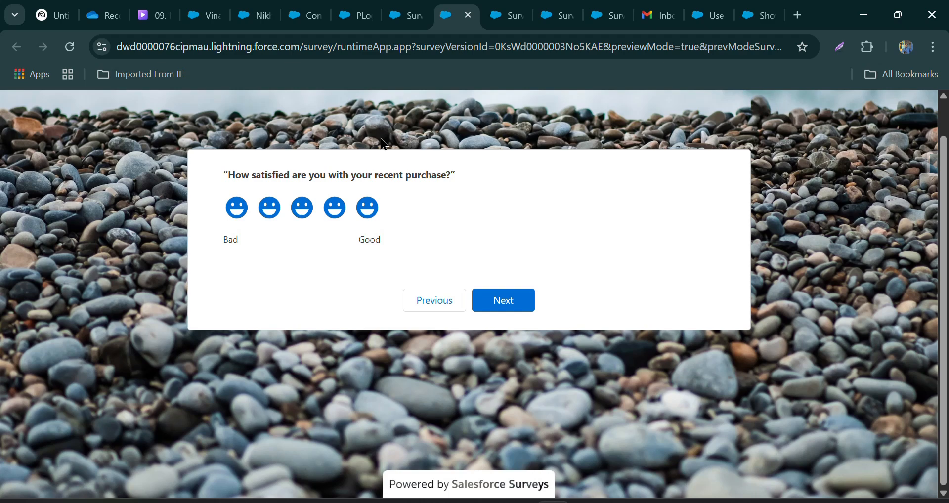
click(528, 308)
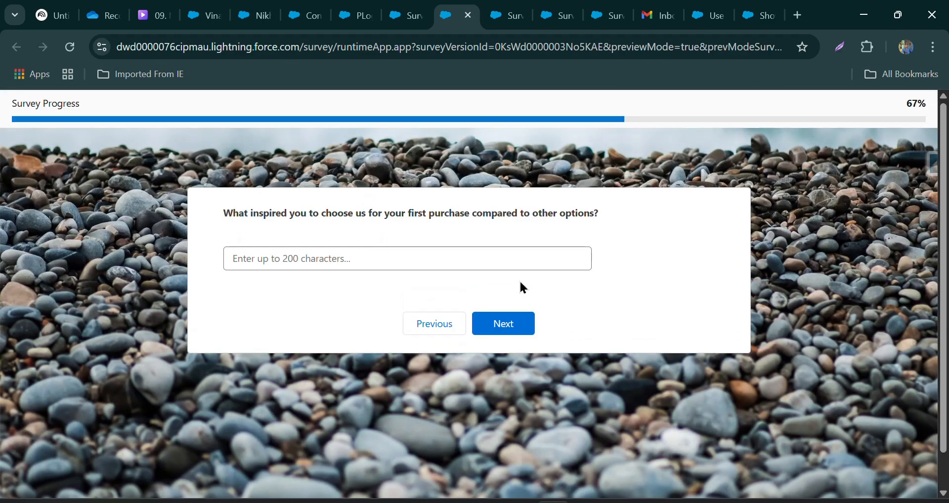
click(501, 16)
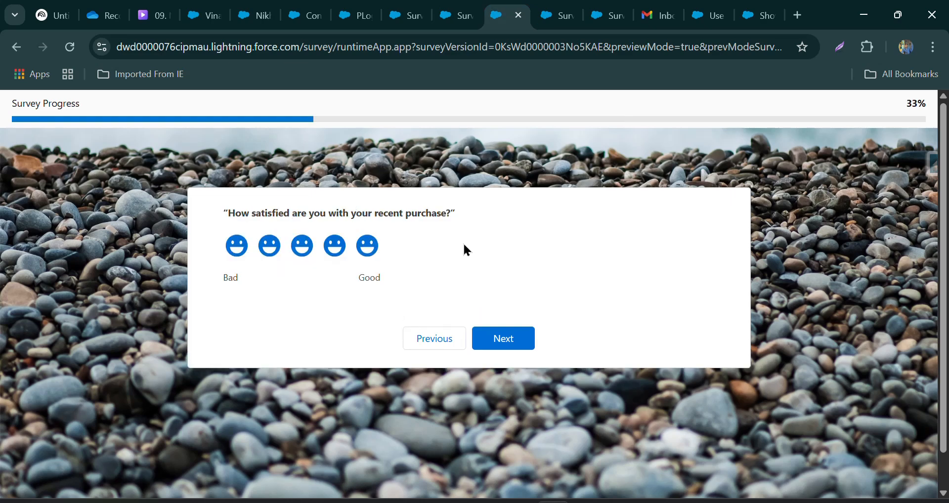
click(336, 247)
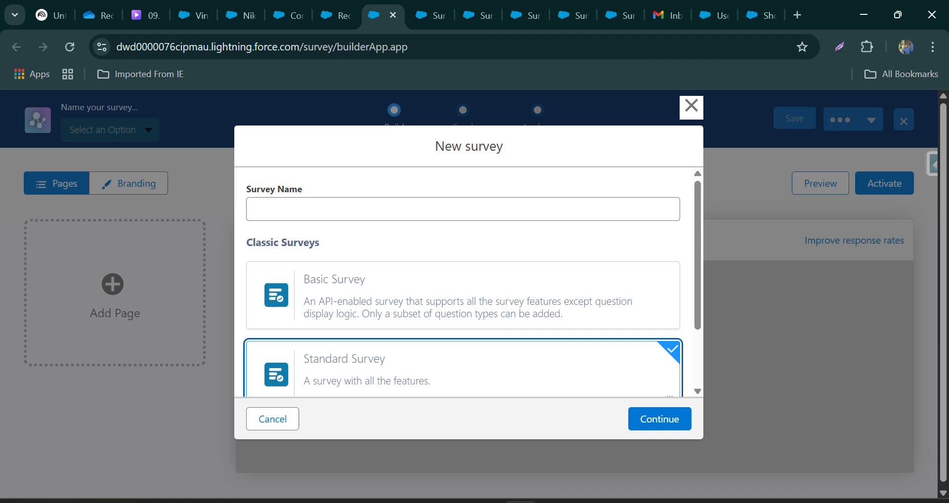
Create a new Standard Survey named PageBranching_MergeFields.
click(333, 218)
text(PageBranching_MergeFields)
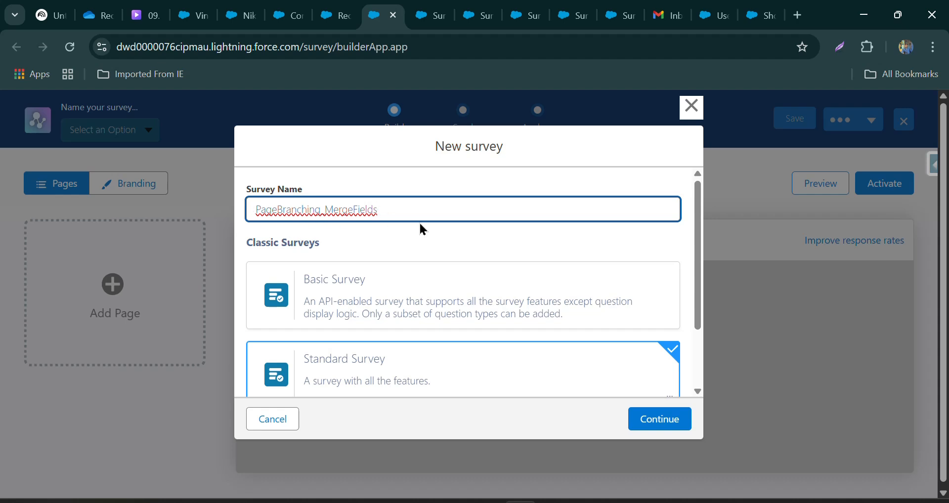
click(660, 420)
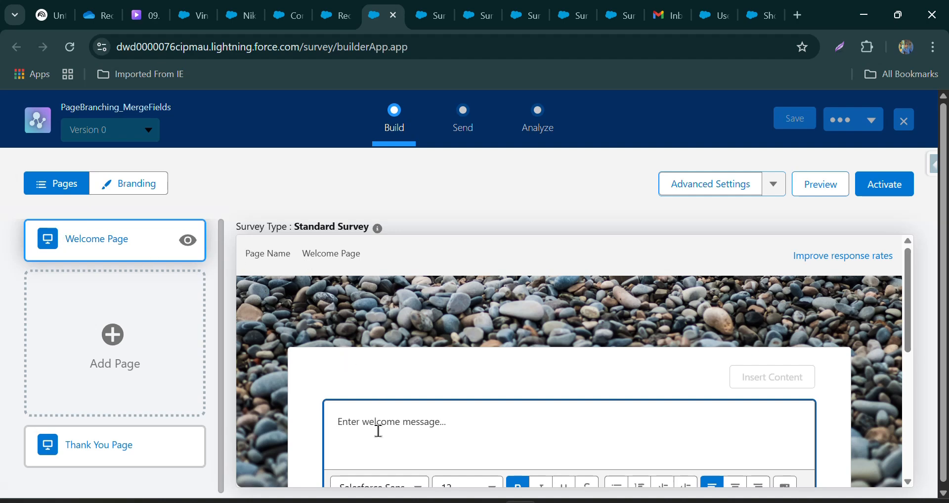
Fill the Welcome Page message with "WELCOME ! Thanks for taking the time to share your feedback. This survey will only take a few minute".
key(super+v)
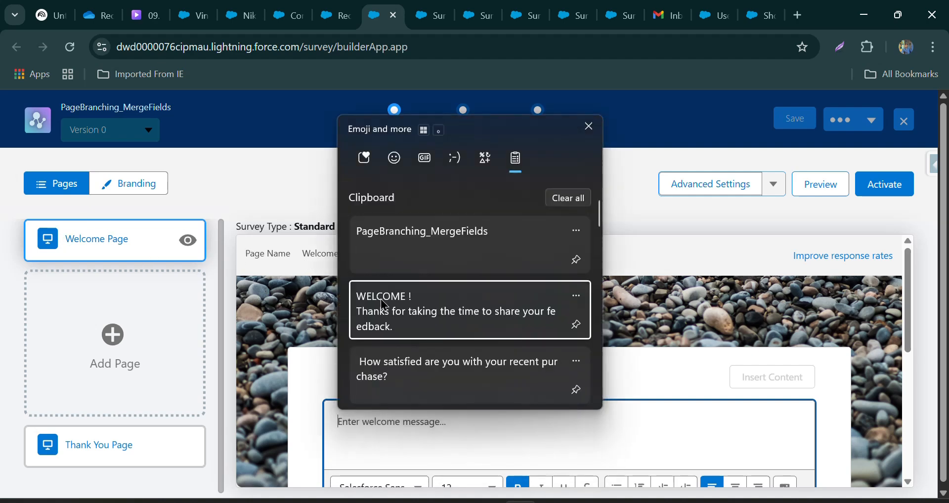
click(384, 305)
scroll(277, 300, down, 5)
scroll(277, 301, up, 3)
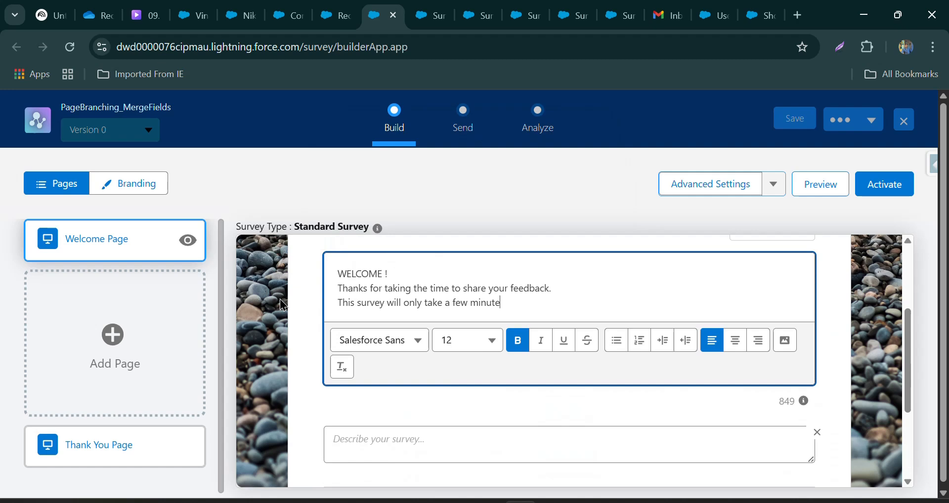
Add a survey page with a Rating question reading "How satisfied are you with your recent purchase?".
click(112, 336)
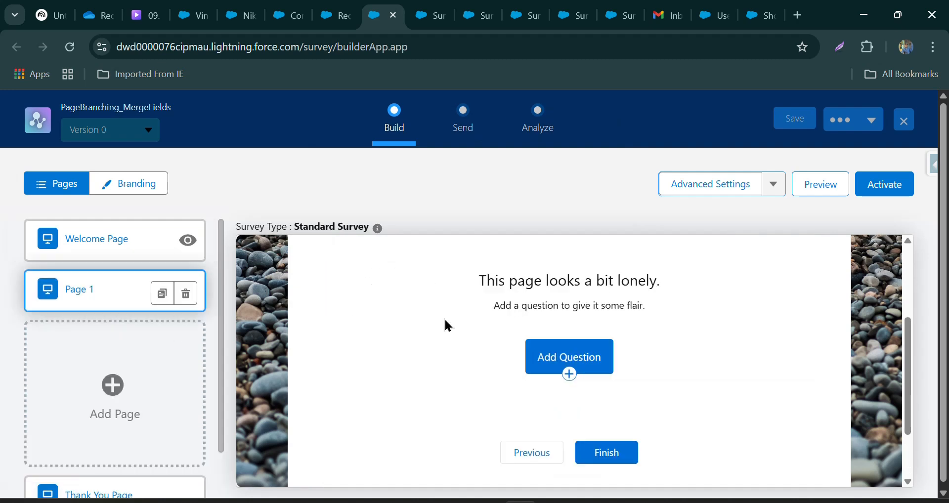
click(536, 354)
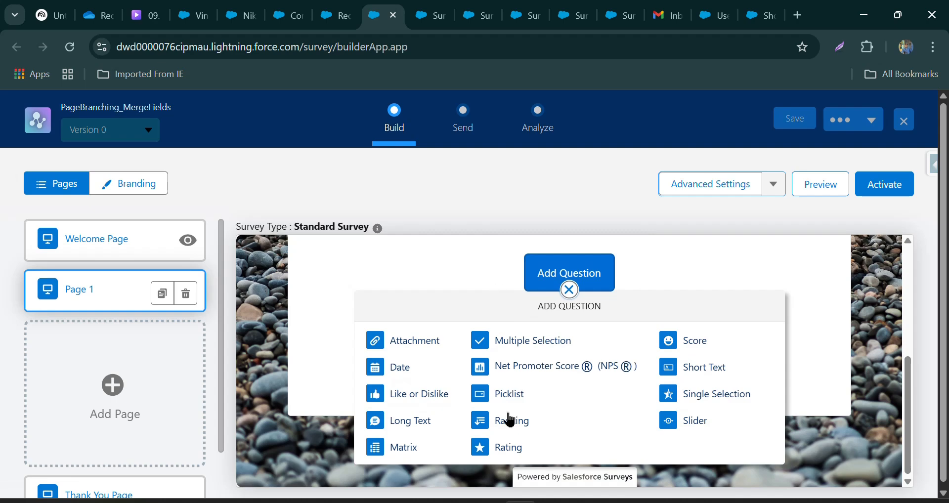
click(503, 446)
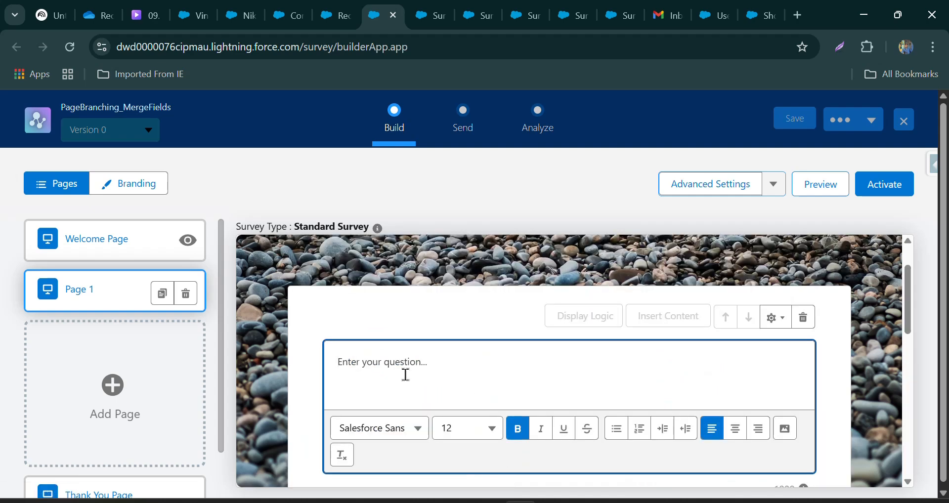
key(super+v)
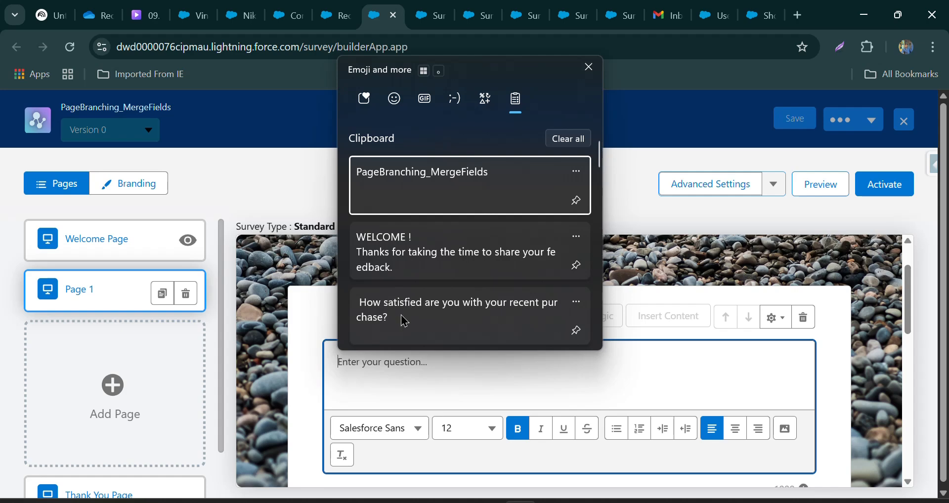
click(404, 321)
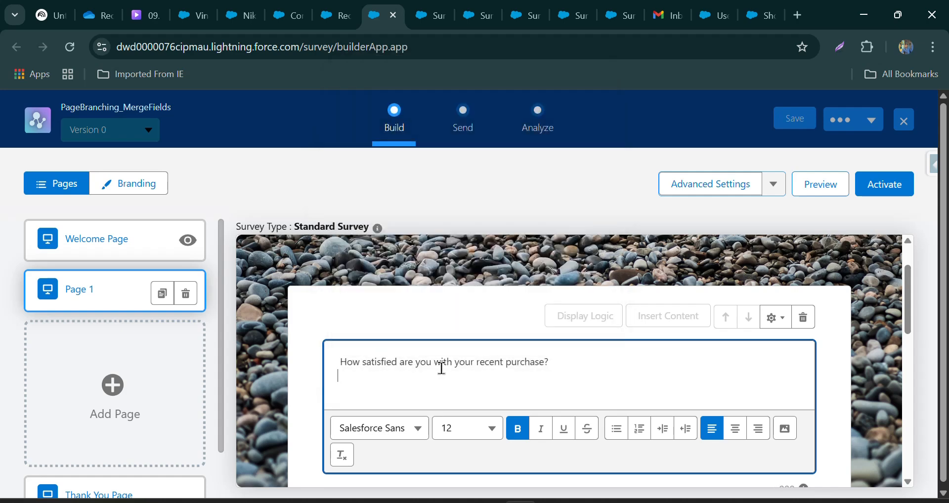
scroll(441, 368, down, 4)
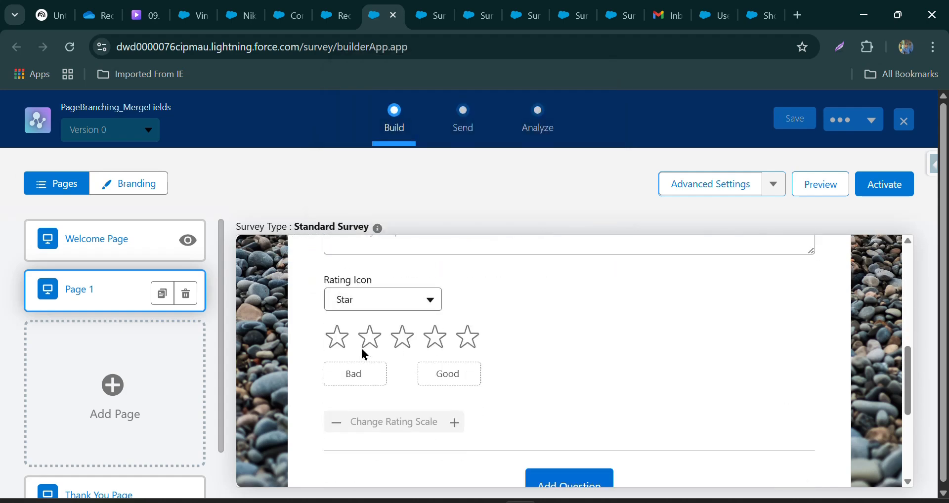
scroll(448, 360, up, 5)
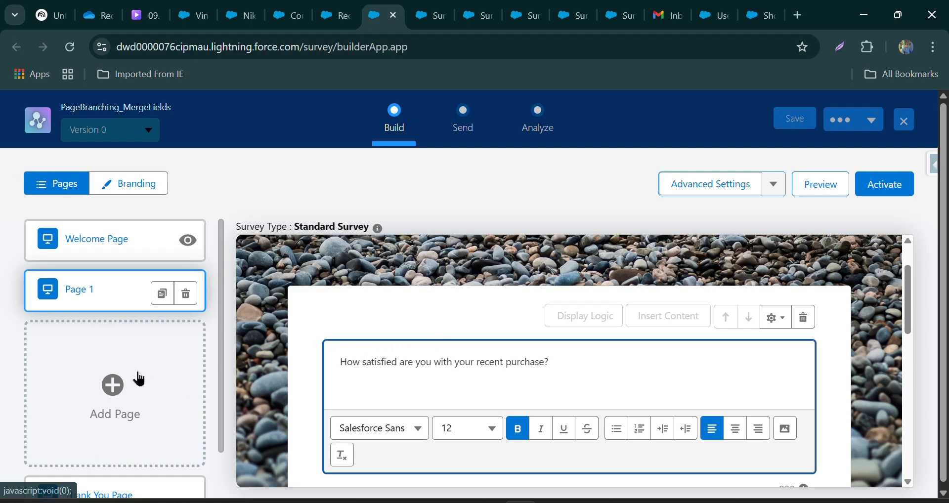
Add a page with the Short Text question "What inspired you to choose us for your first purchase compared to other options?", with "first purchase" in bold.
click(107, 380)
scroll(418, 356, down, 3)
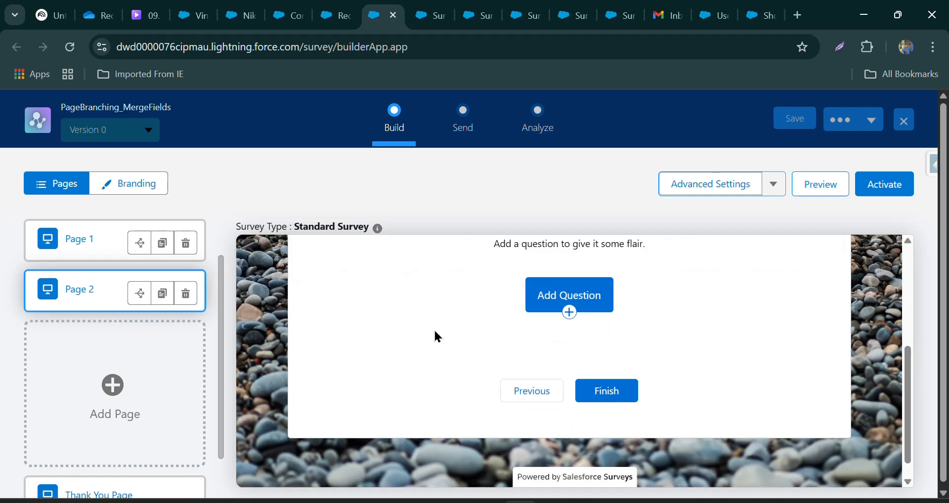
click(604, 301)
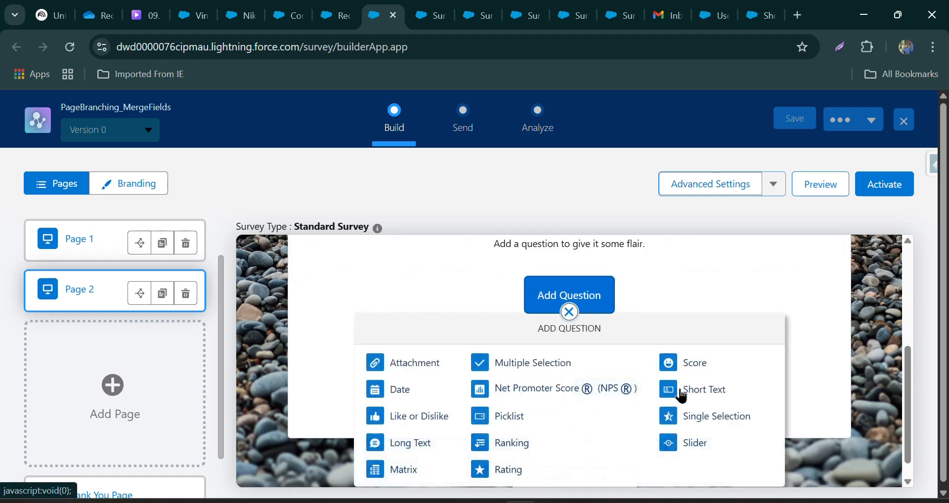
click(681, 396)
key(super+period)
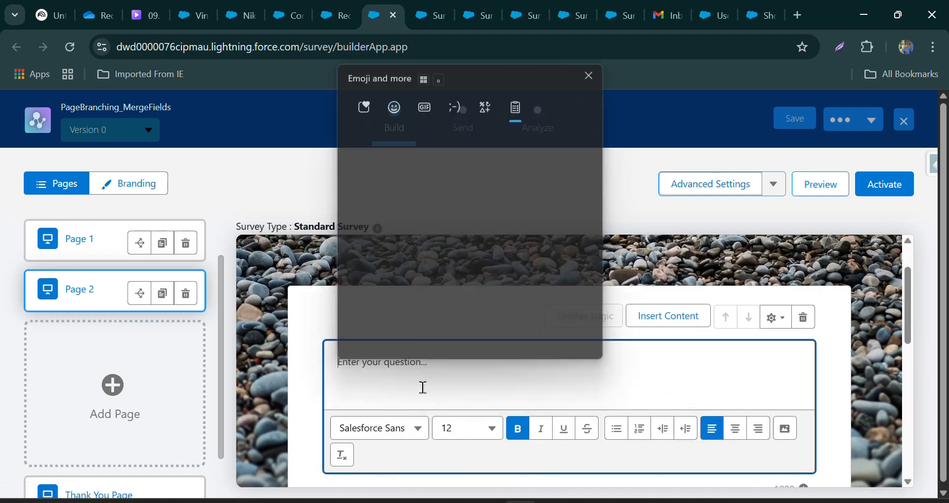
scroll(431, 273, down, 2)
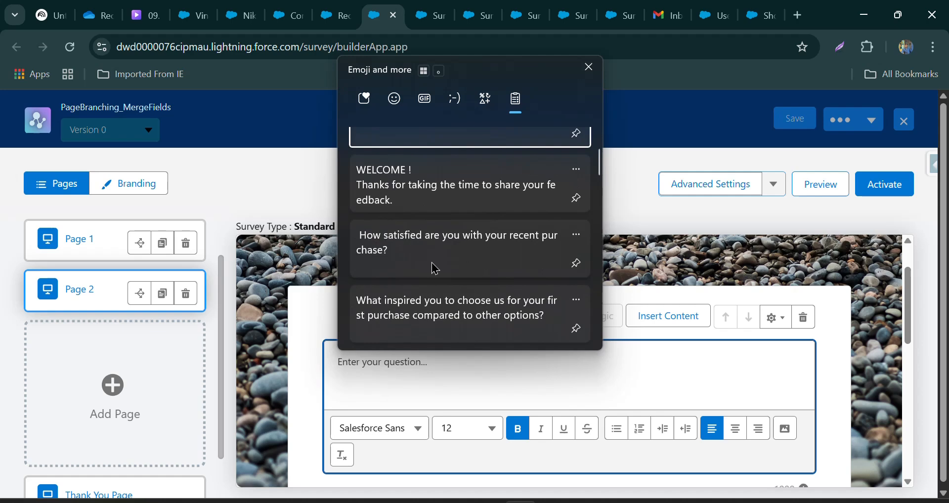
click(430, 315)
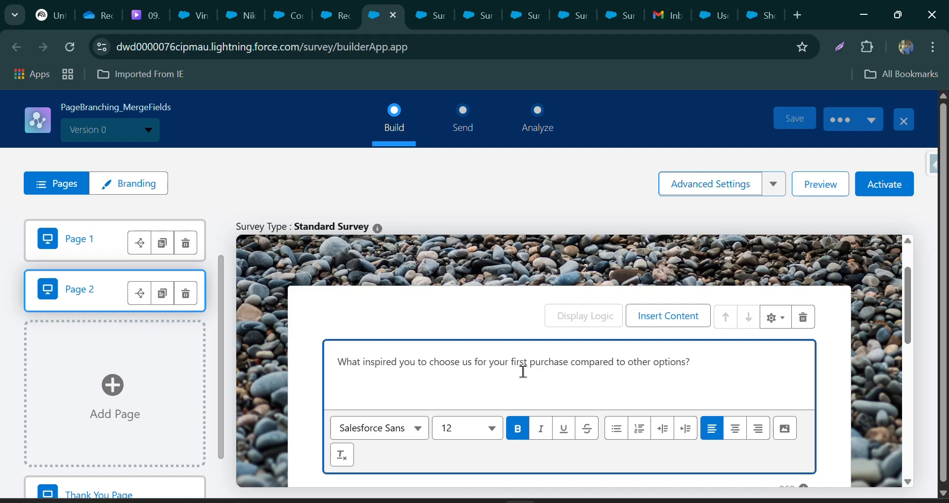
drag(510, 363, 574, 365)
click(517, 428)
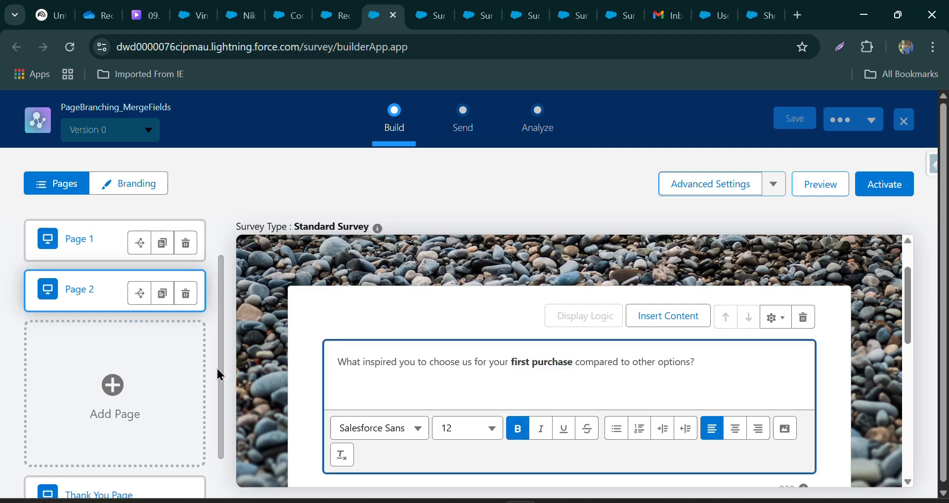
Add a third page with a Short Text question reading "What makes you continue shopping with us?".
click(111, 385)
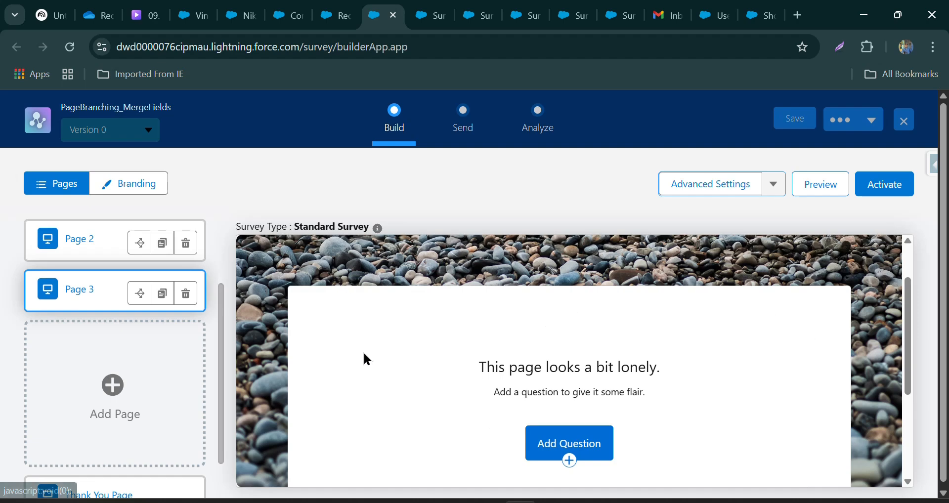
click(568, 452)
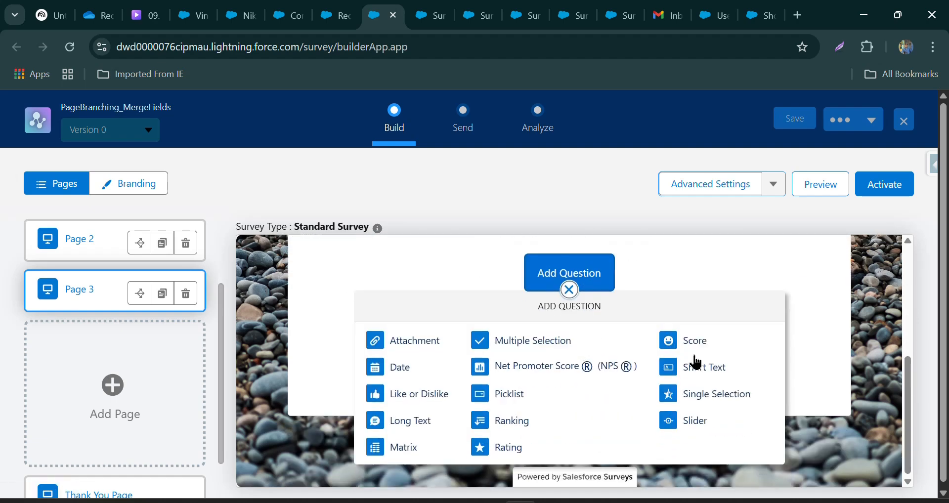
click(704, 372)
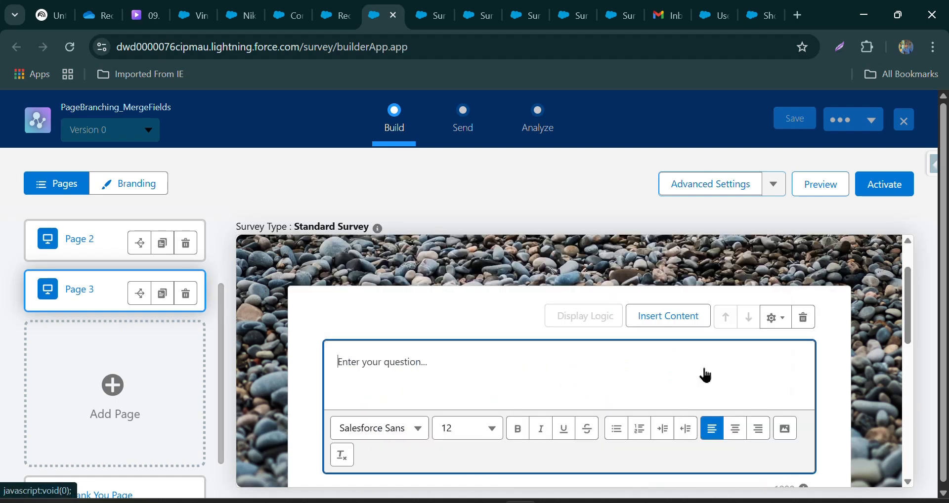
key(super+v)
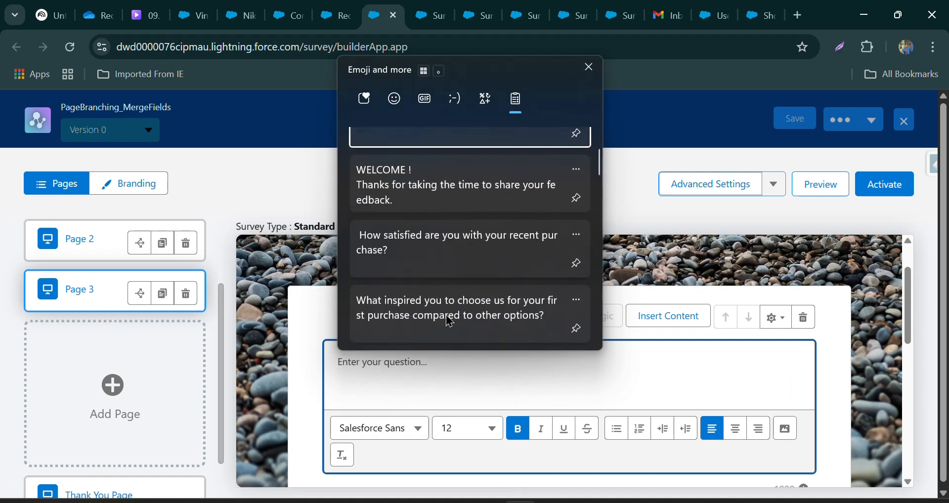
scroll(470, 295, down, 2)
click(470, 295)
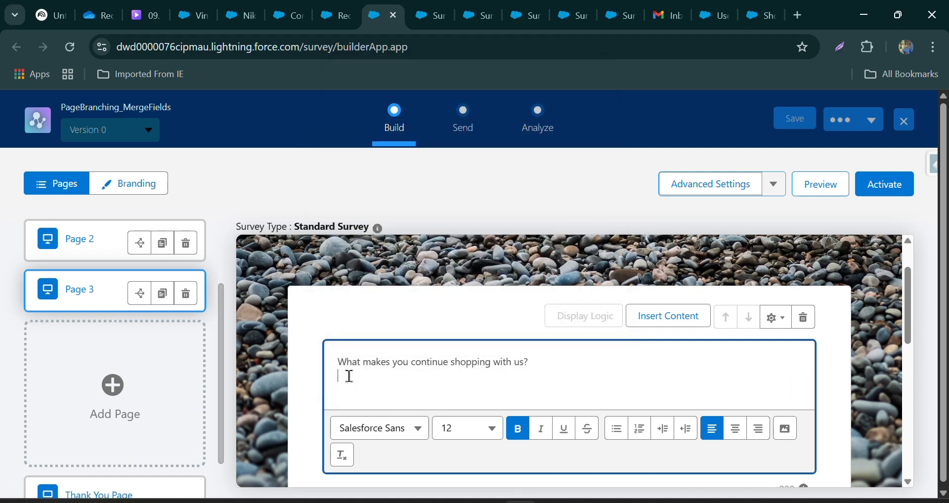
scroll(348, 376, down, 2)
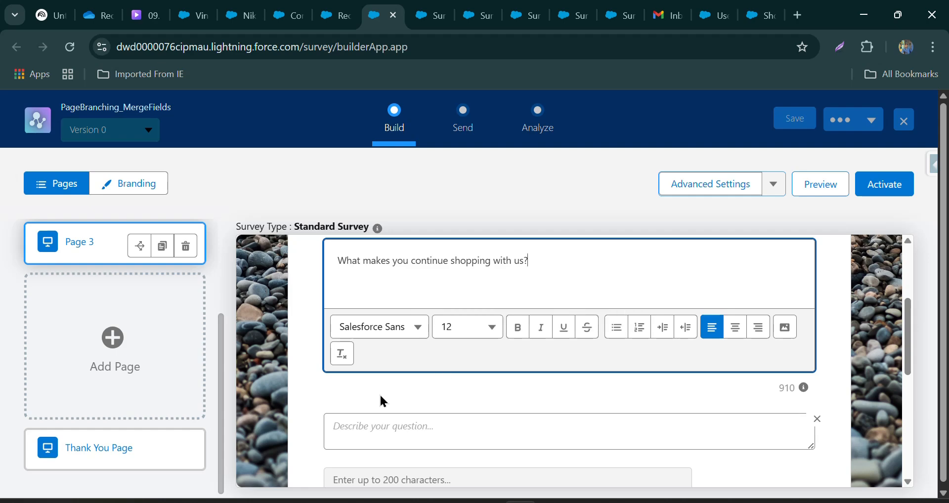
Rename Page 2 as "First Time Customer".
scroll(381, 402, up, 3)
scroll(159, 403, up, 3)
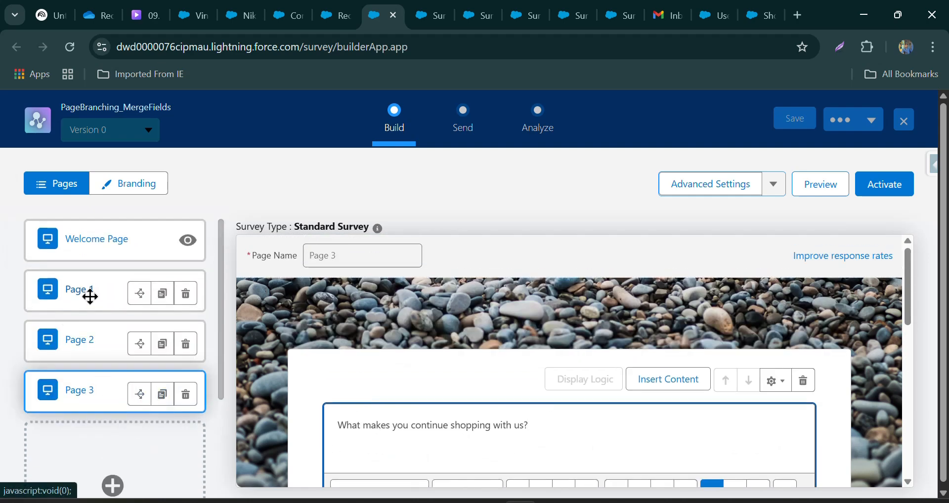
click(78, 341)
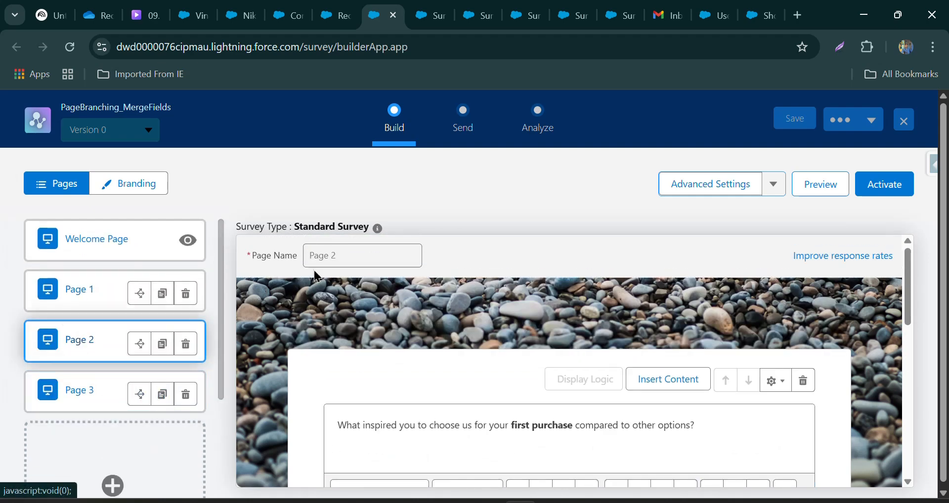
click(325, 258)
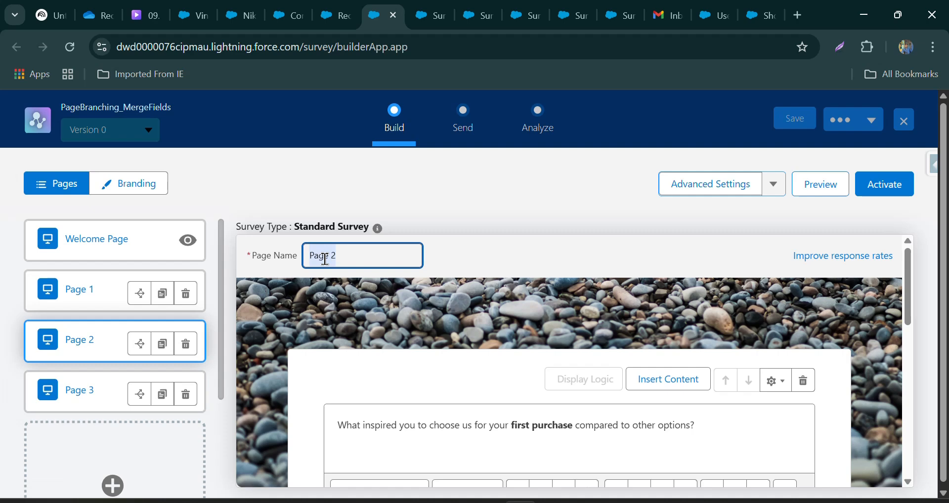
text(Firs)
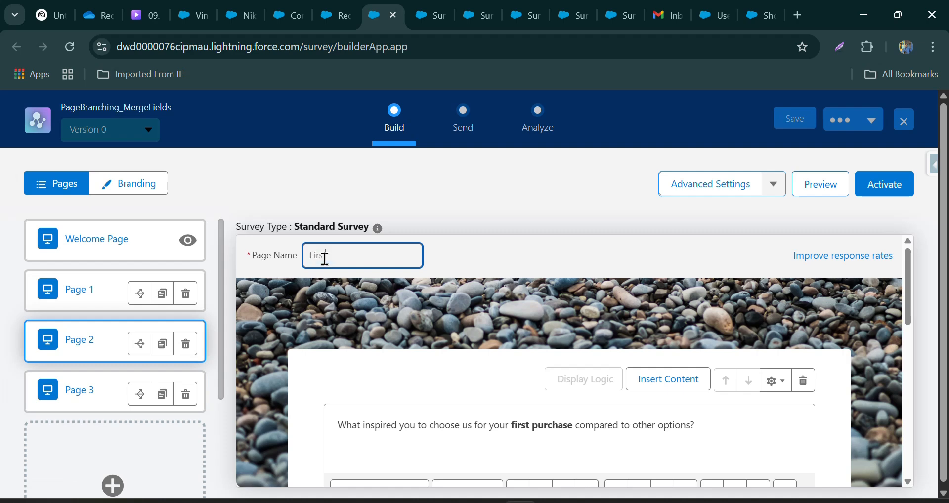
text(t Time P)
key(BackSpace)
key(BackSpace)
key(BackSpace)
text(Customer)
Rename Page 3 as "Repeated Customer".
click(97, 388)
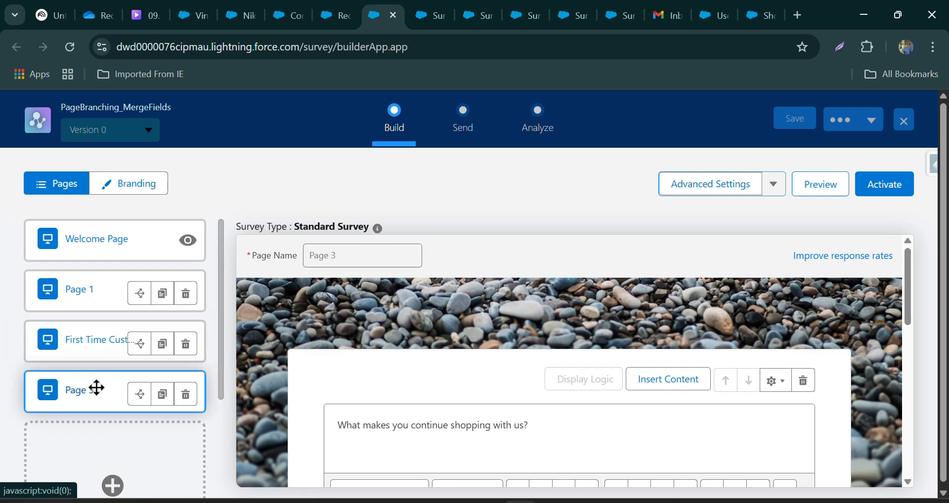
triple_click(352, 250)
text(Re)
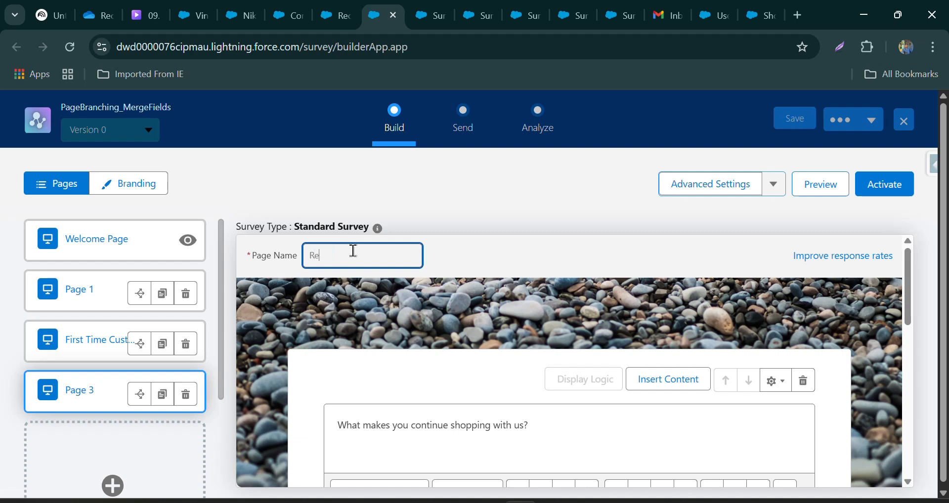
text(peated customer)
click(248, 239)
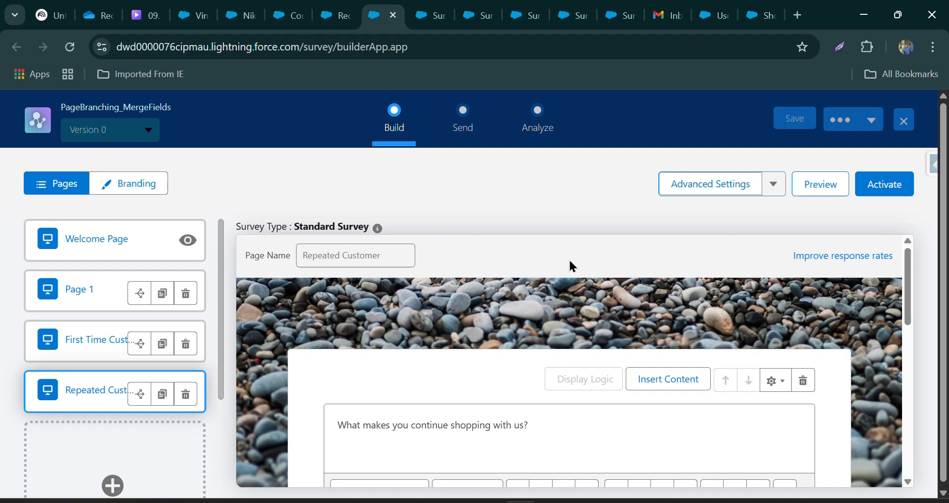
In the survey's merge field variable settings, set the merge field access to "User Context - Enforce all user permissions".
click(694, 188)
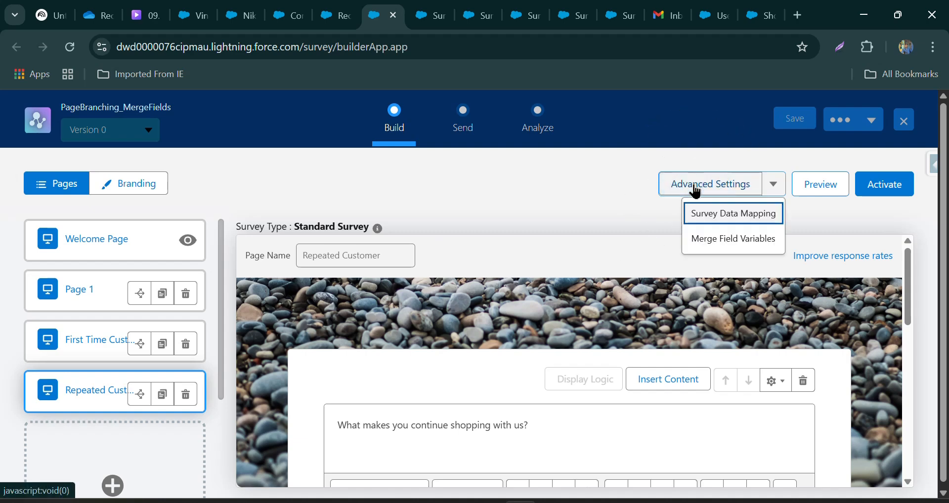
click(699, 240)
scroll(431, 257, down, 3)
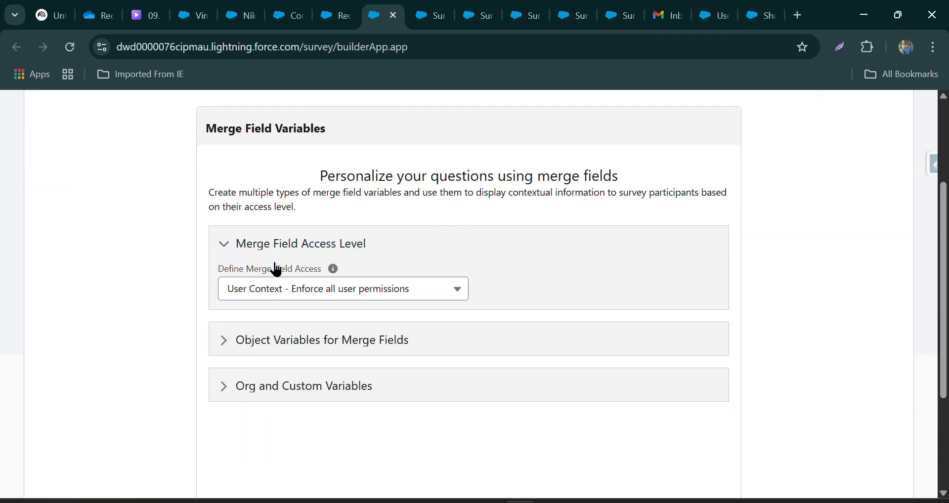
click(263, 292)
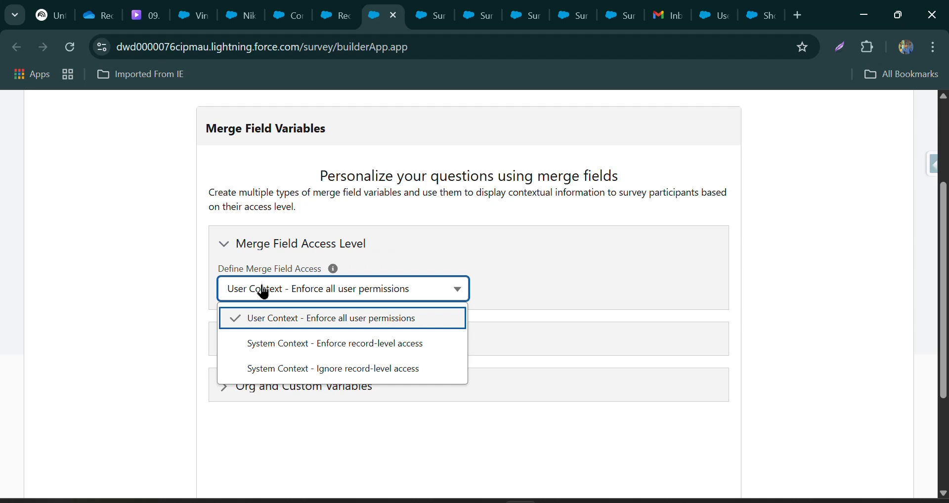
click(271, 323)
Save a participant object variable named Contact for the Contact object, and return to the survey builder.
click(226, 348)
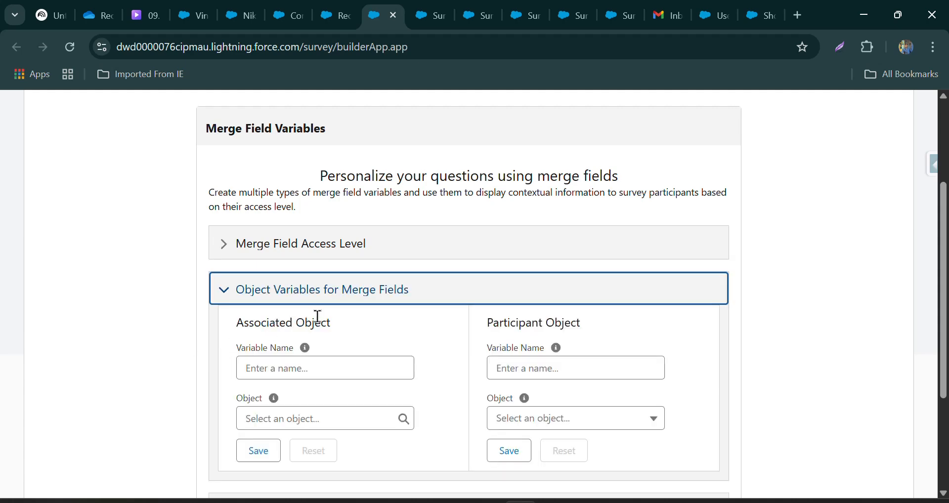
scroll(317, 322, down, 3)
click(565, 212)
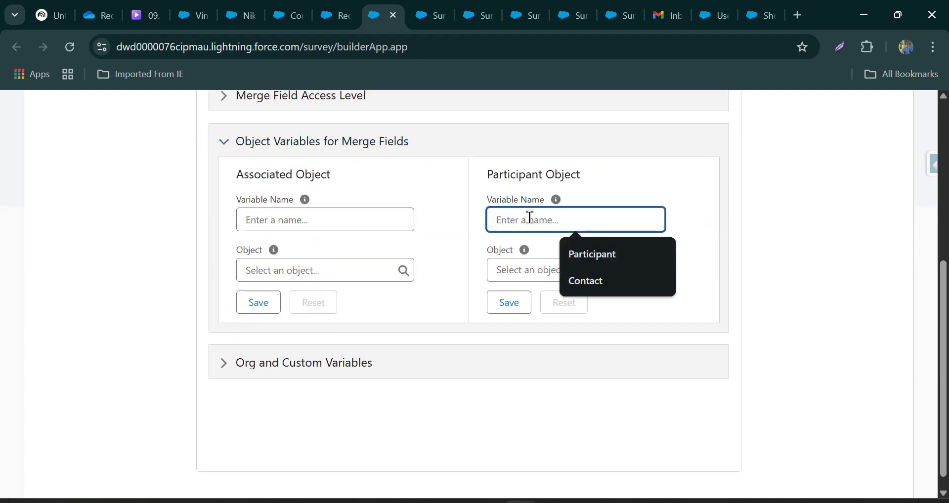
click(599, 278)
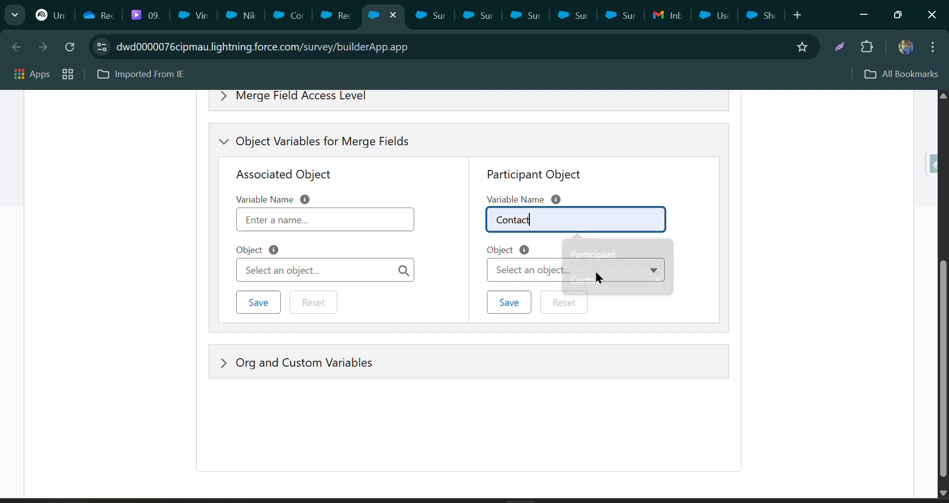
click(542, 271)
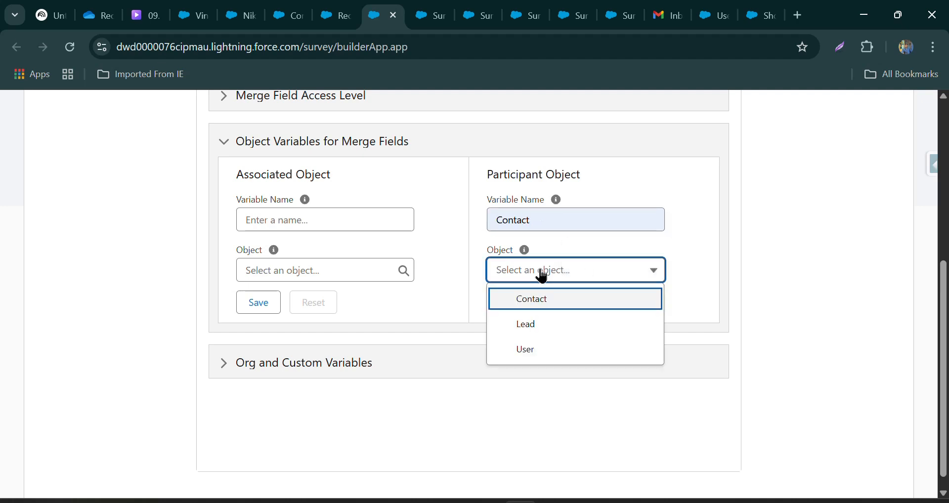
click(532, 302)
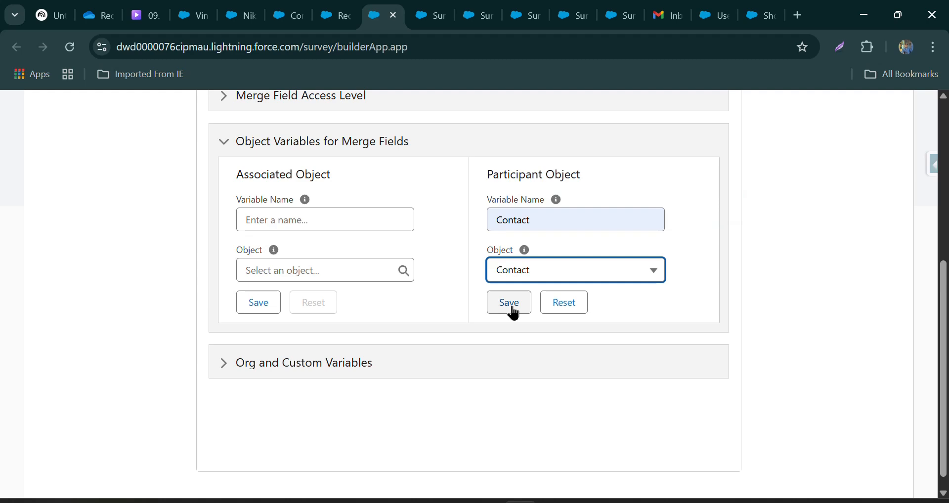
click(509, 303)
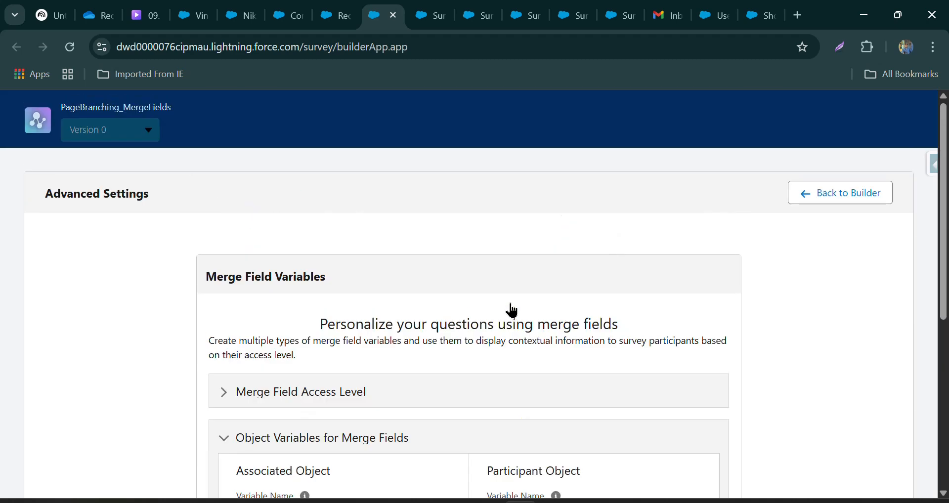
click(801, 198)
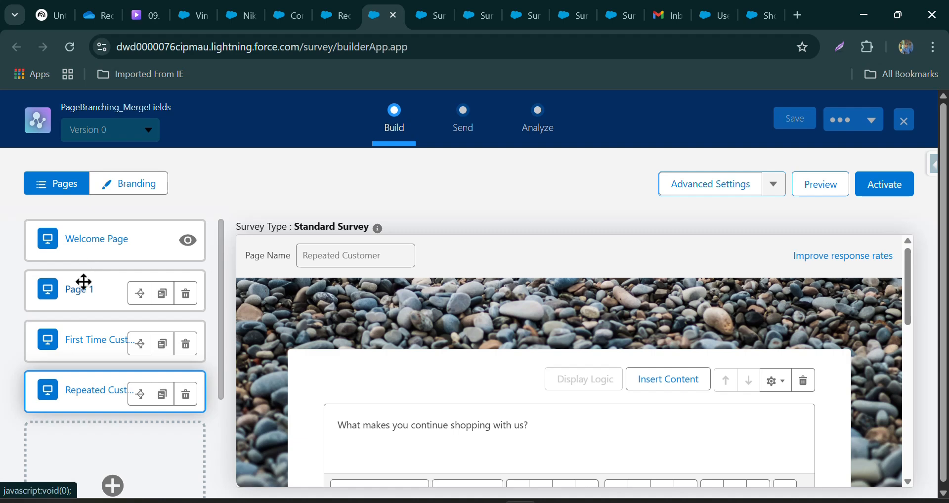
Start condition-based branching logic for Page 1 that leads to the First Time Customer page, using the Participant Record logic type.
click(136, 295)
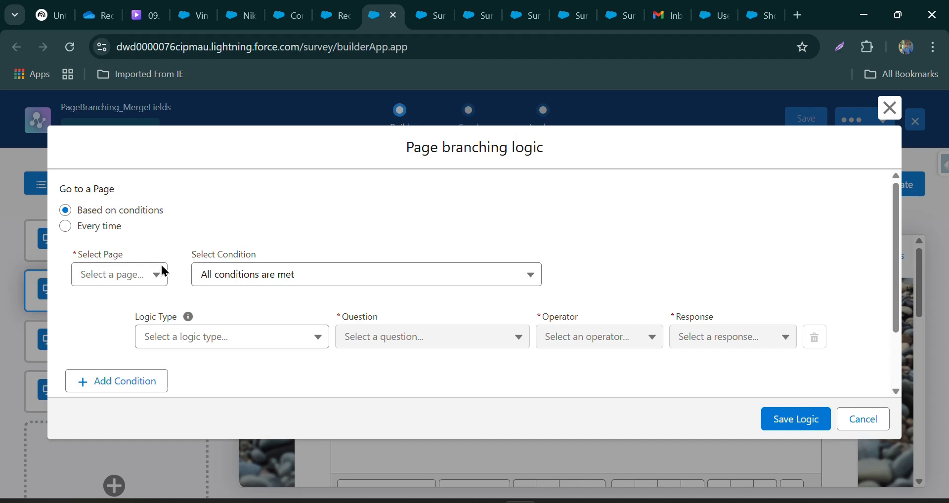
click(110, 275)
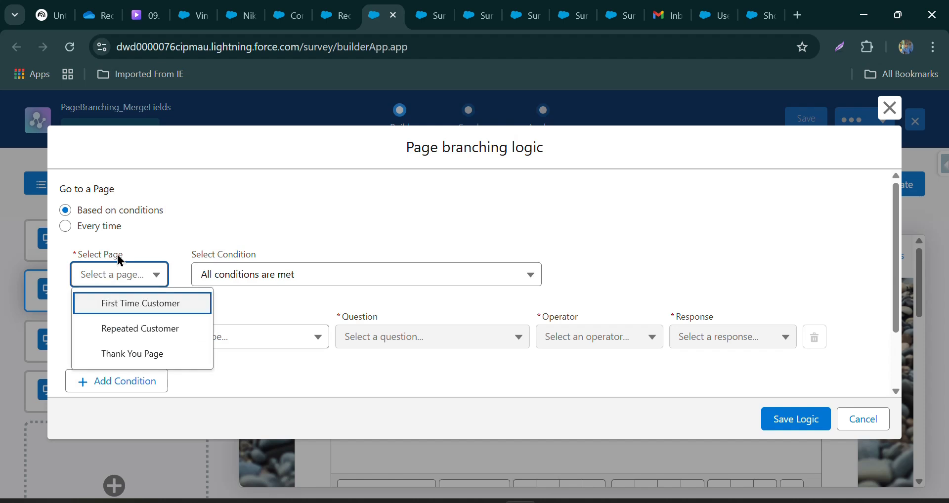
click(154, 304)
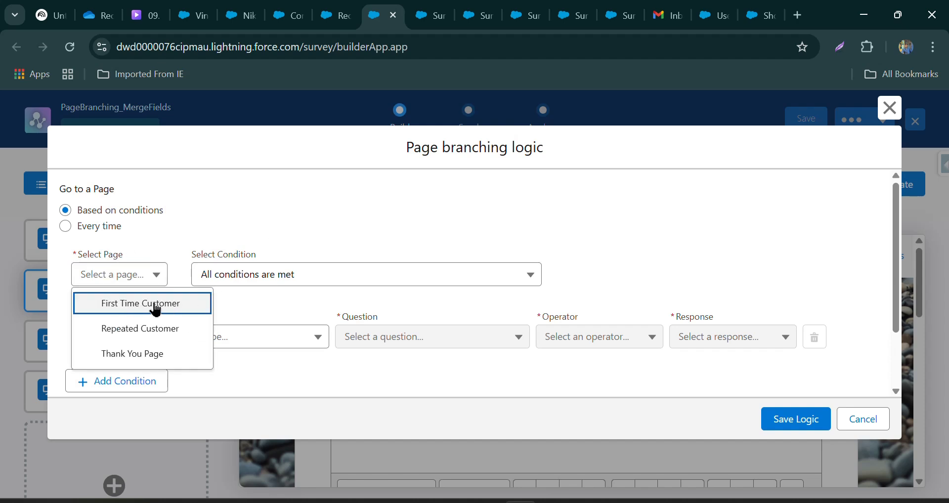
click(156, 308)
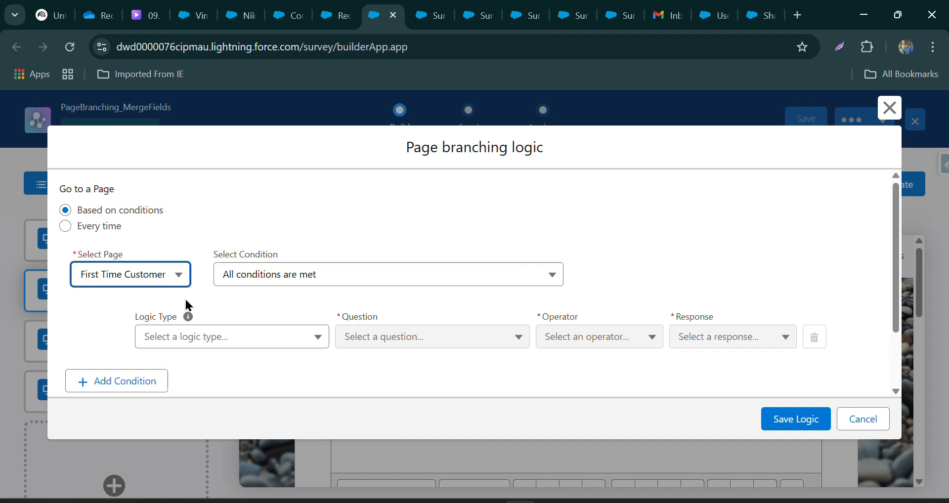
click(191, 336)
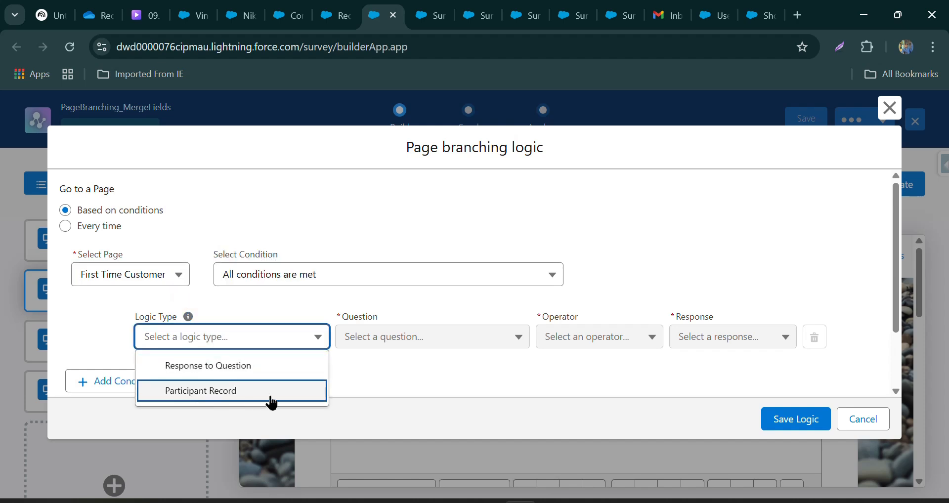
click(166, 398)
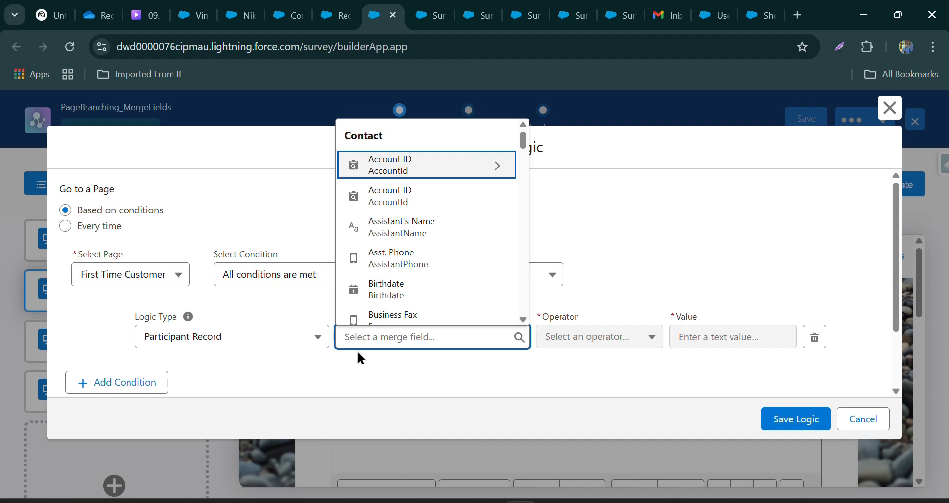
Define the First Time Customer condition as Contact.Is_First_Time_Buyer__c equals True.
text(is)
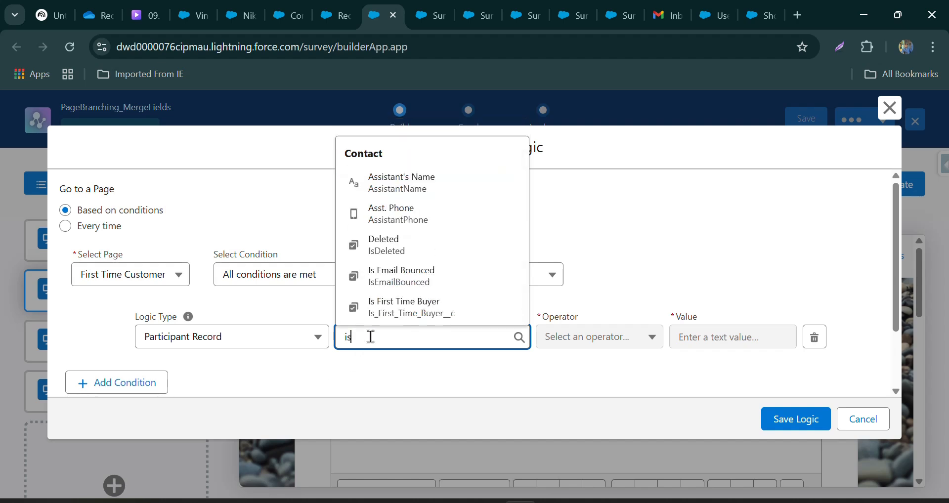
click(399, 311)
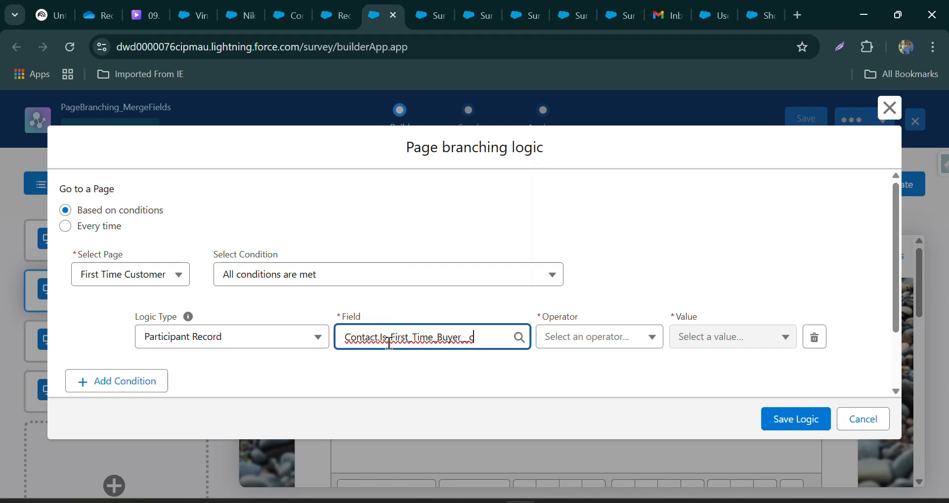
click(557, 336)
click(566, 367)
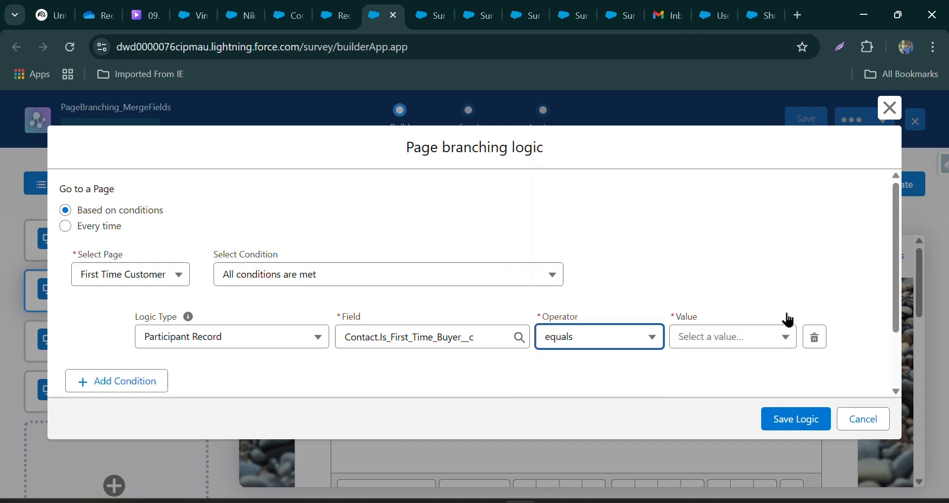
click(726, 337)
click(701, 366)
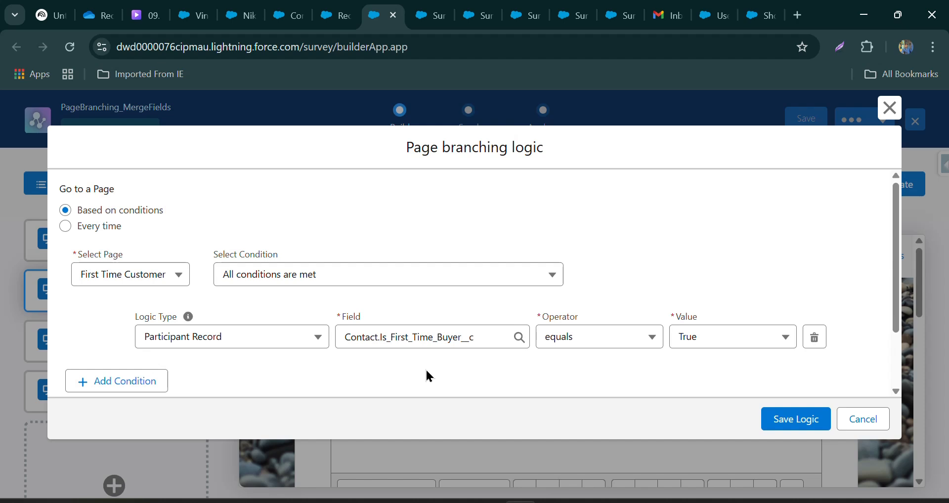
click(91, 278)
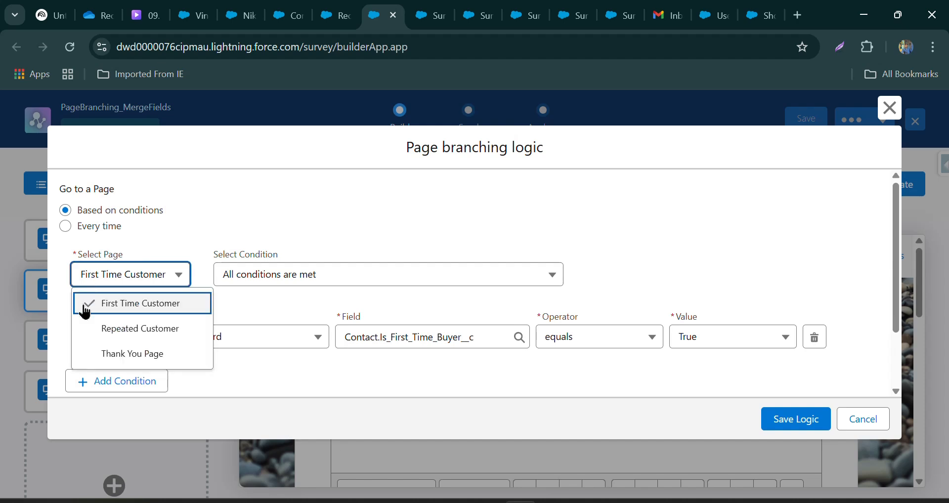
click(338, 367)
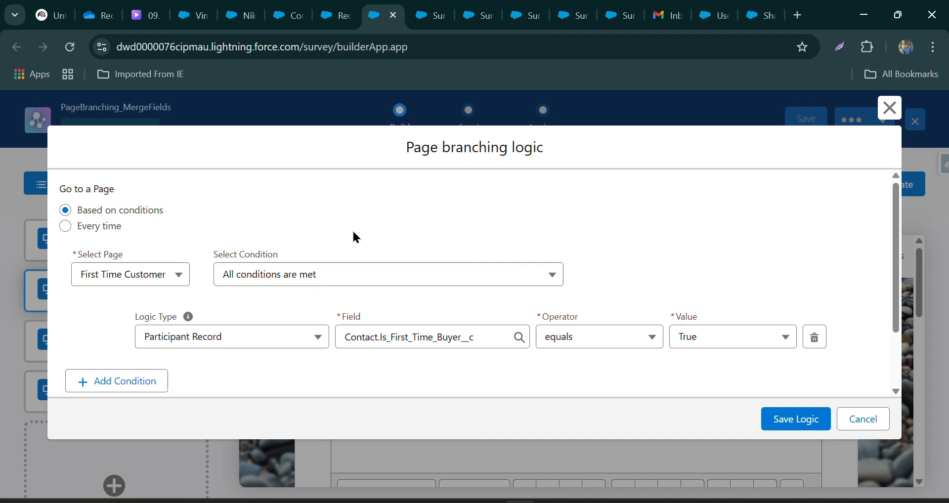
Create a second branching rule leading to the Repeated Customer page, with the Participant Record logic type.
scroll(239, 287, down, 2)
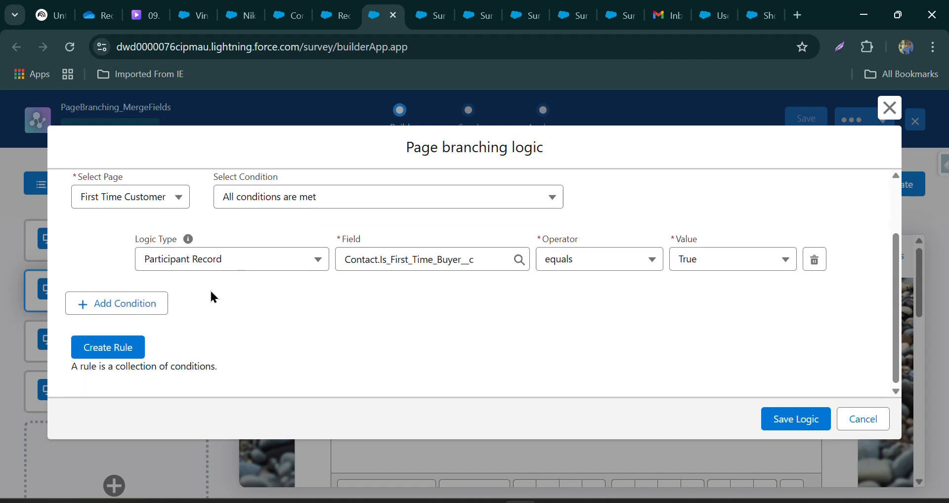
click(111, 352)
scroll(212, 274, up, 2)
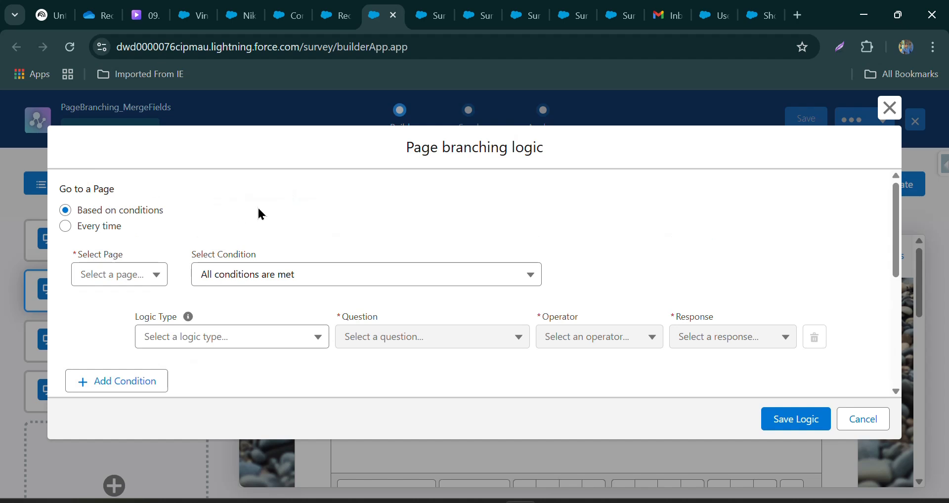
click(100, 275)
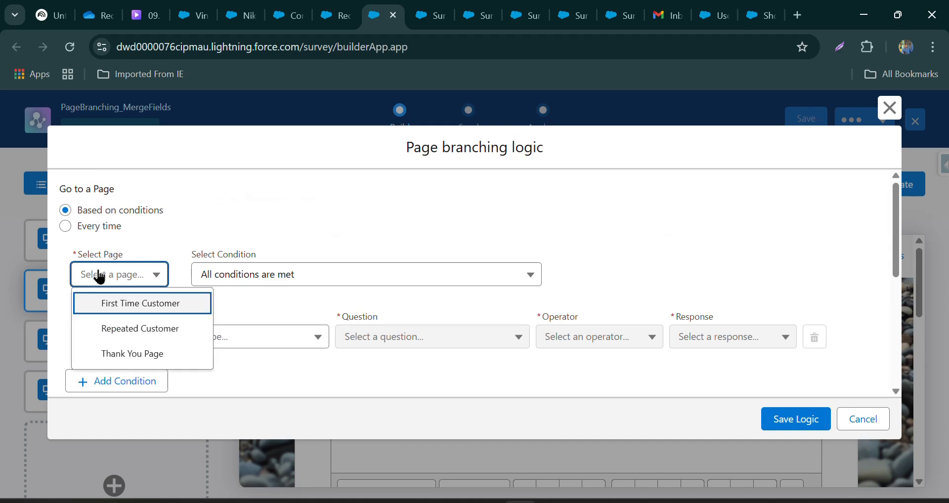
click(112, 338)
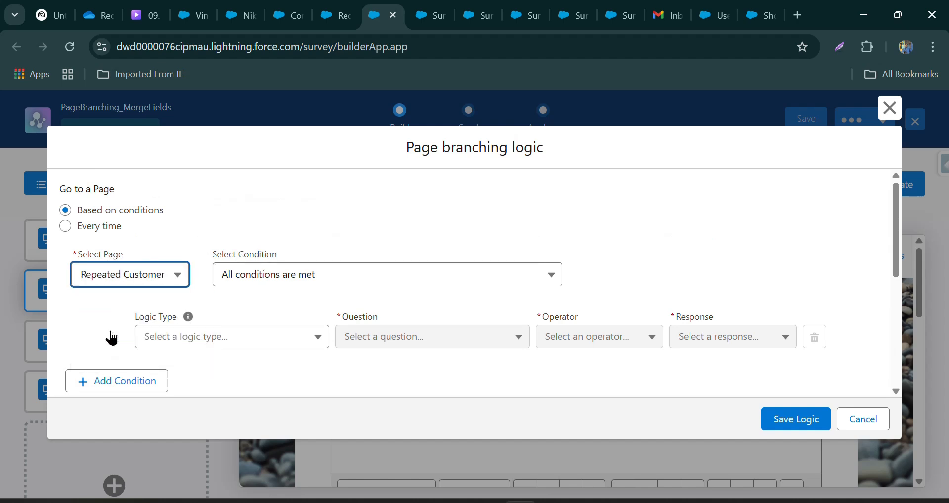
click(224, 338)
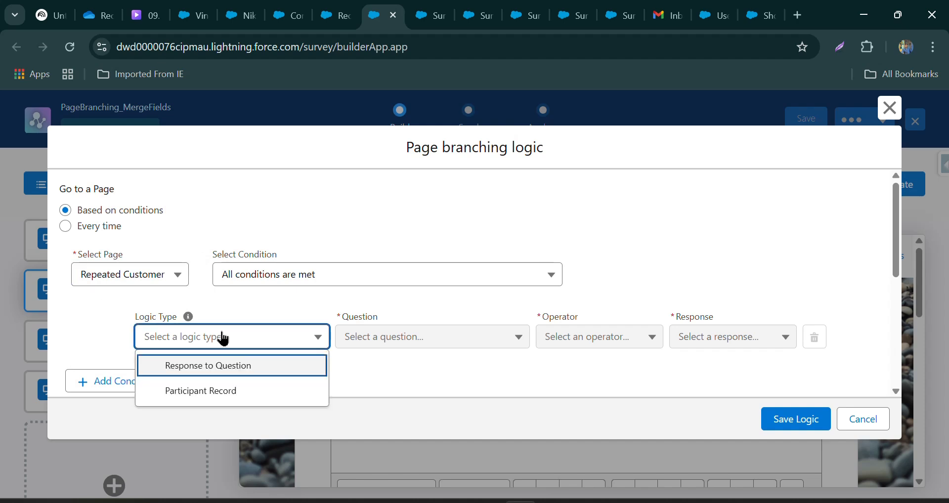
click(225, 391)
Define the Repeated Customer condition as Contact.Is_First_Time_Buyer__c equals False.
click(379, 346)
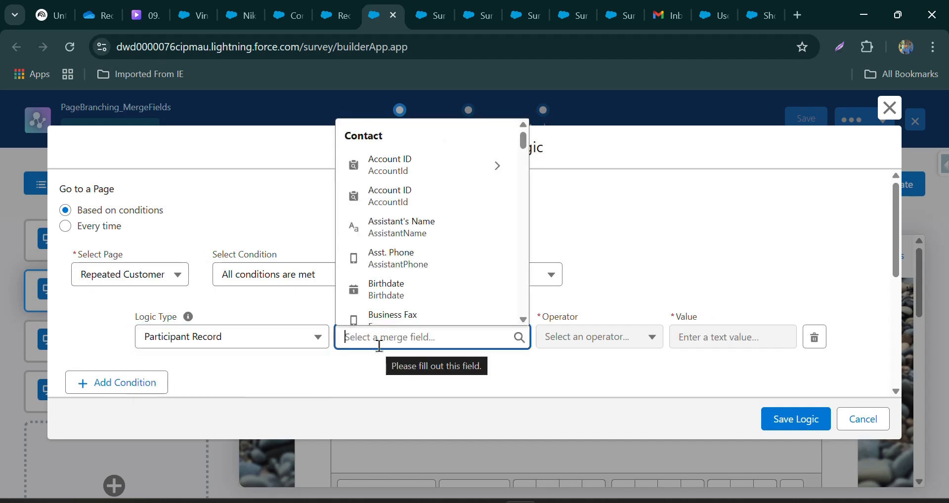
text(is)
click(383, 316)
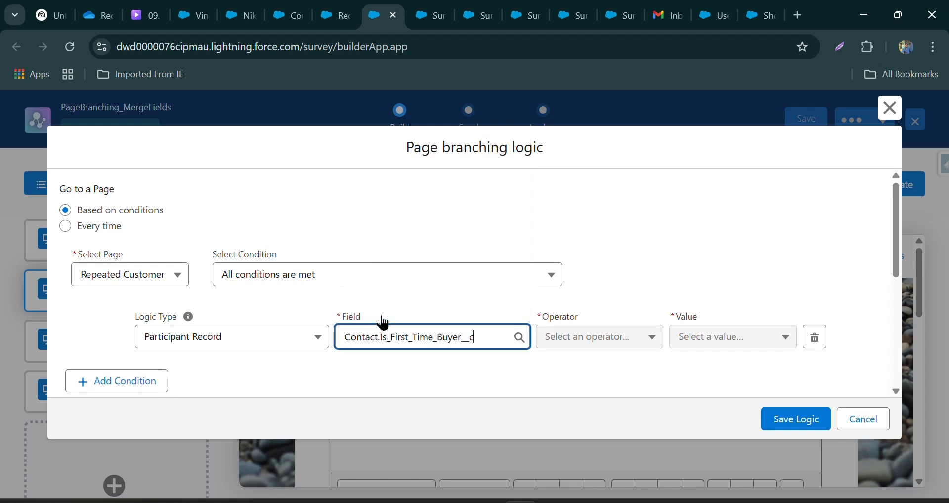
click(563, 343)
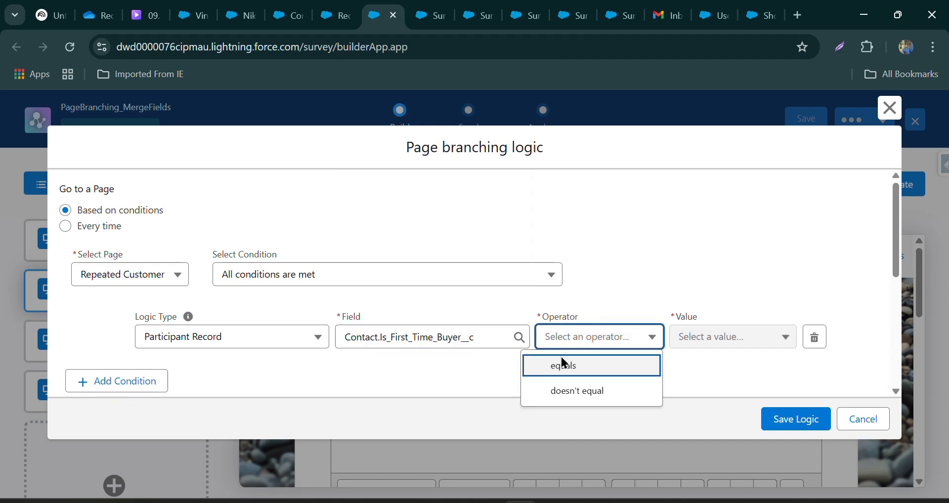
click(563, 365)
click(688, 336)
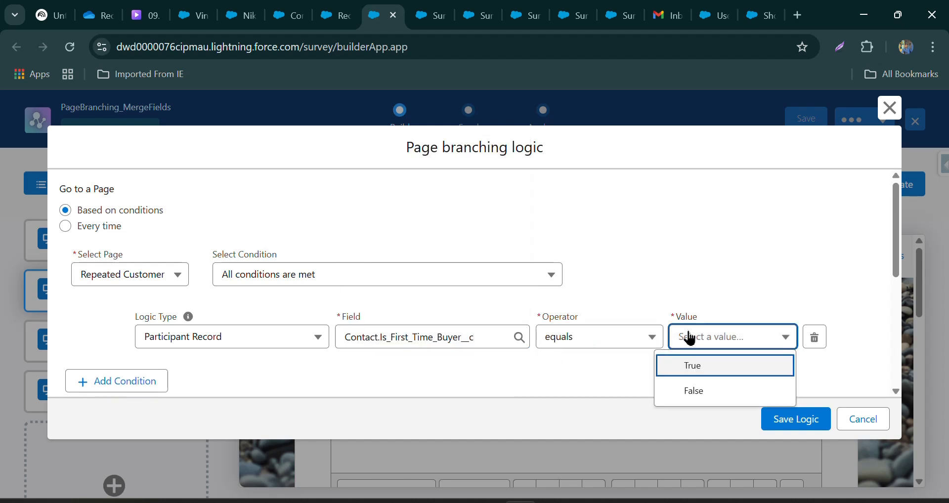
click(691, 392)
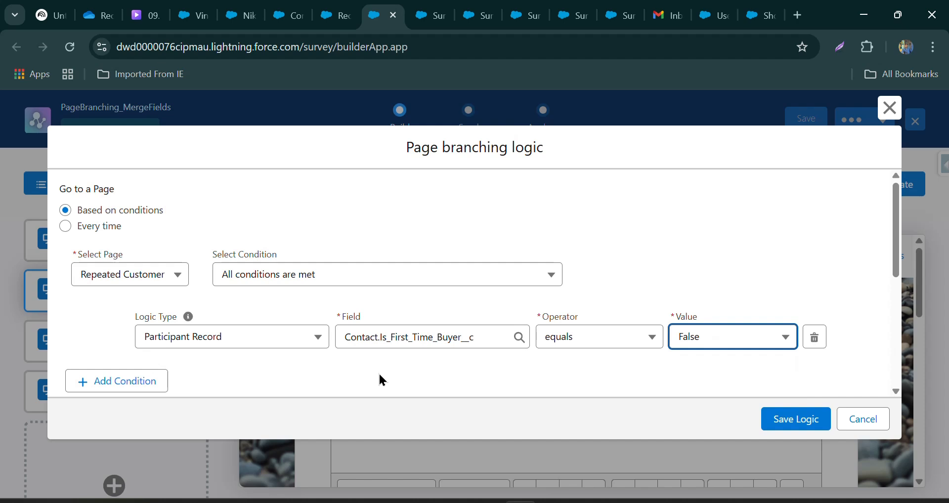
Keep Repeated Customer as the second rule's destination page and save the page branching logic.
click(144, 283)
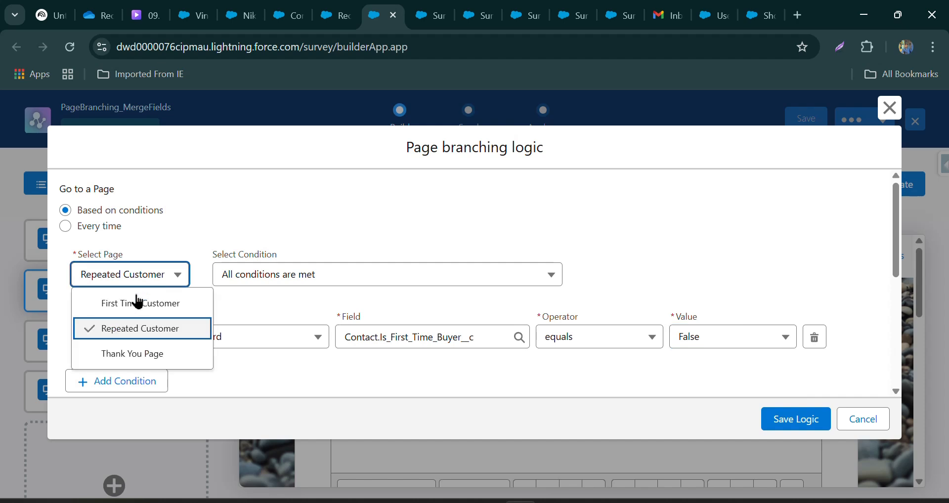
click(124, 333)
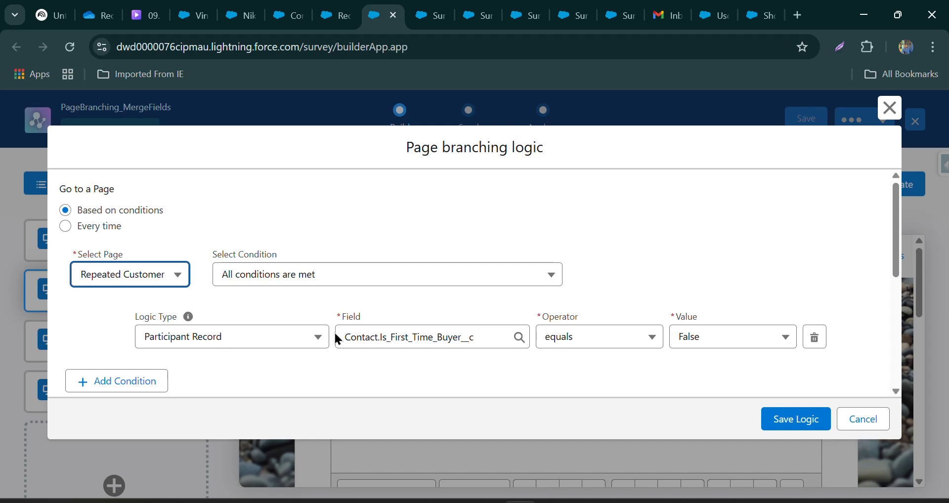
scroll(202, 282, down, 3)
click(133, 278)
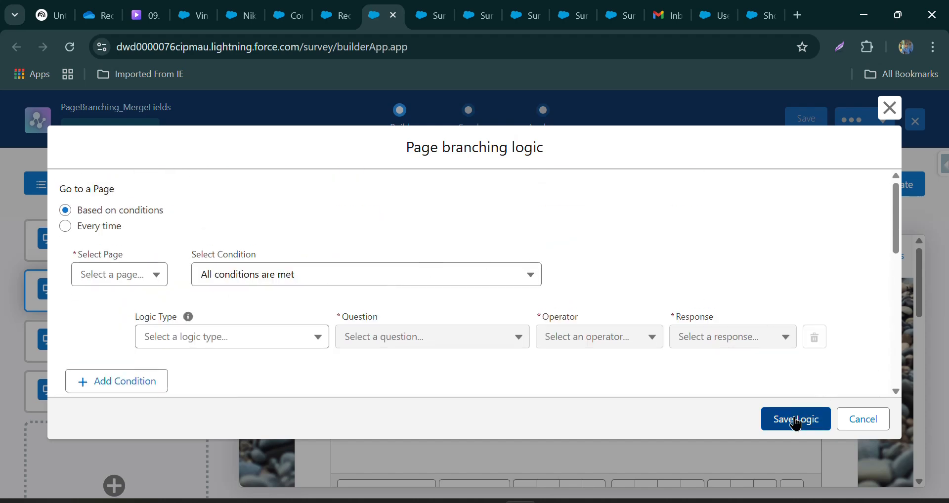
click(797, 418)
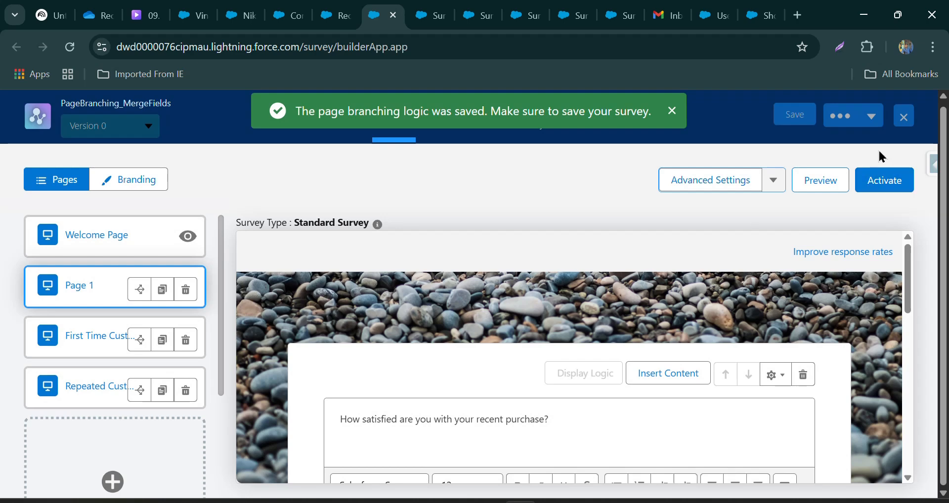
Enter "Thank you" as the Thank You Page's default message and save the survey.
click(828, 185)
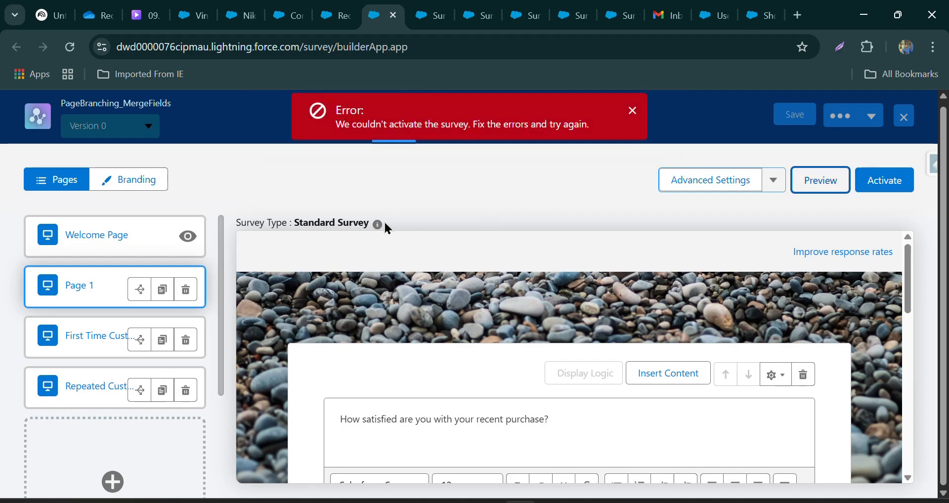
scroll(26, 351, down, 4)
click(100, 427)
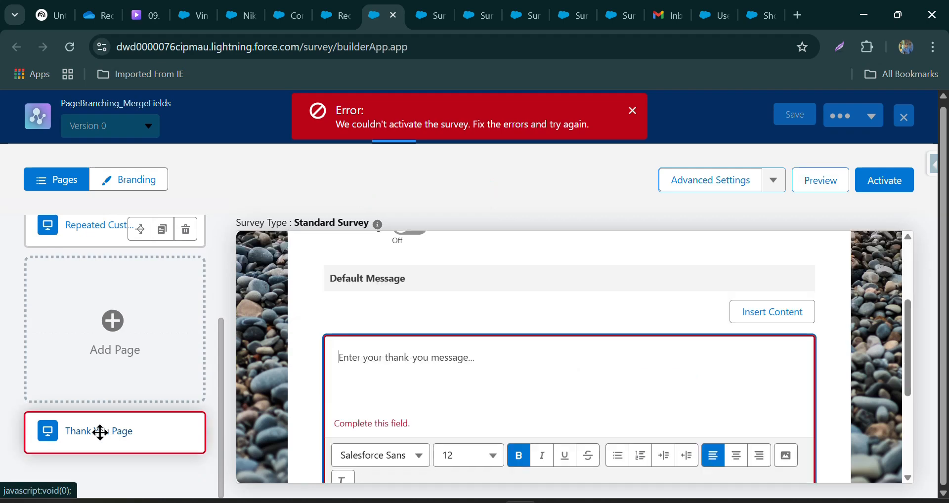
click(402, 373)
text(Thank )
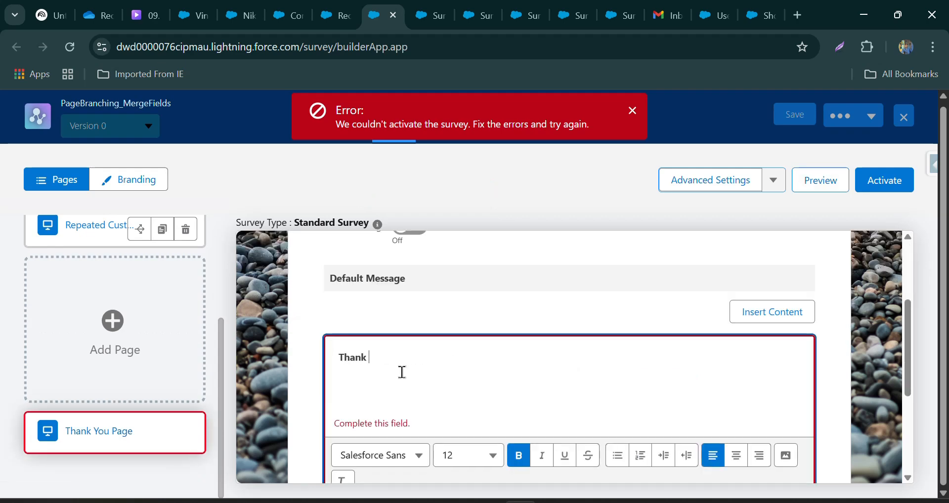
text(you)
scroll(400, 372, up, 3)
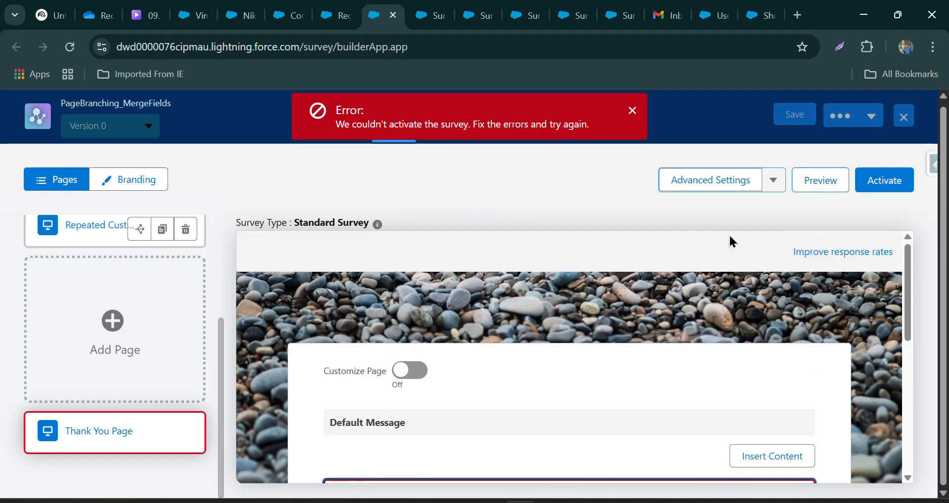
click(786, 119)
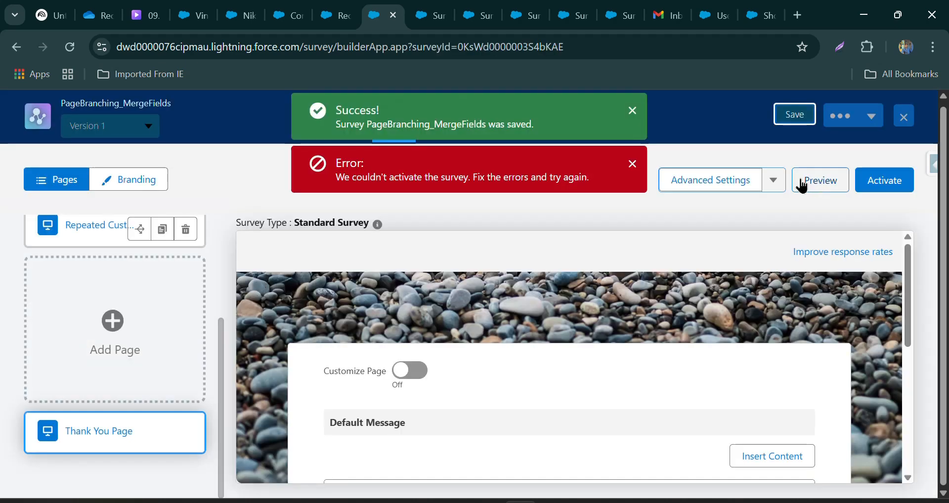
Preview the survey with the second suggested contact as the participant.
click(813, 183)
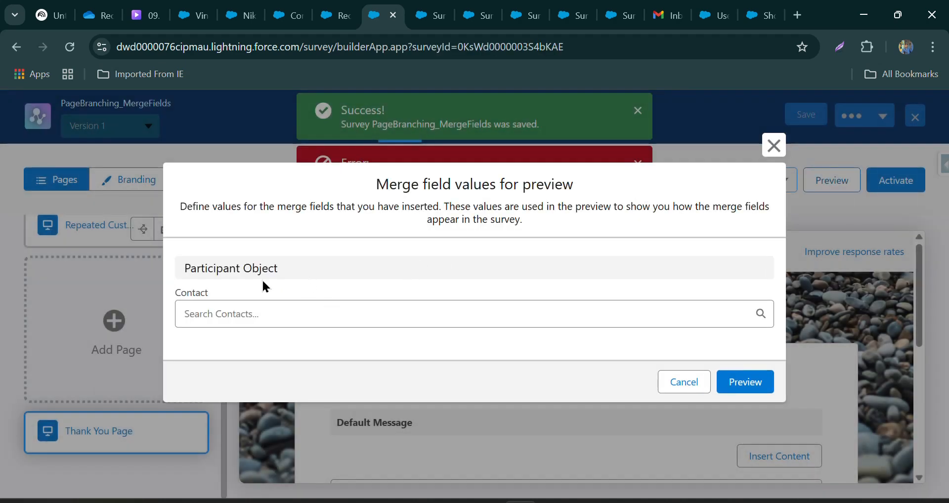
click(236, 306)
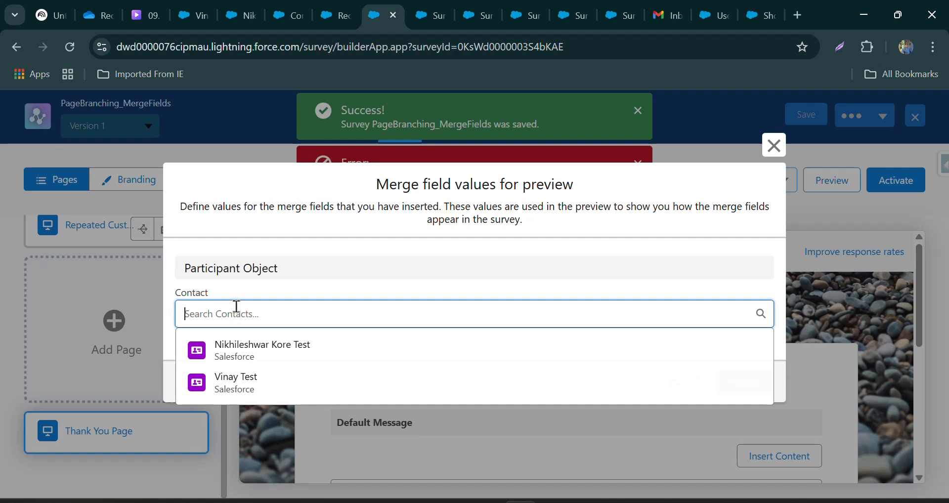
click(242, 385)
click(736, 391)
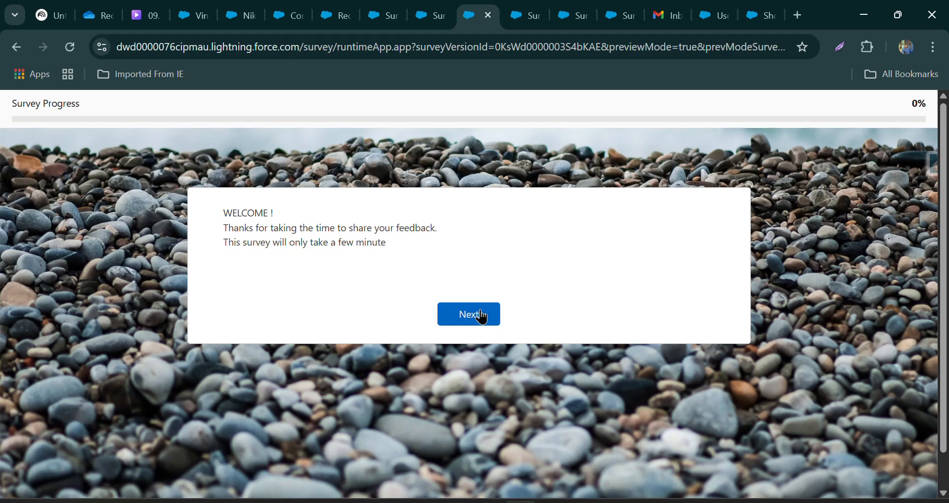
Run through the preview with a four-star purchase rating, leaving the text questions blank, and finish the survey.
click(482, 316)
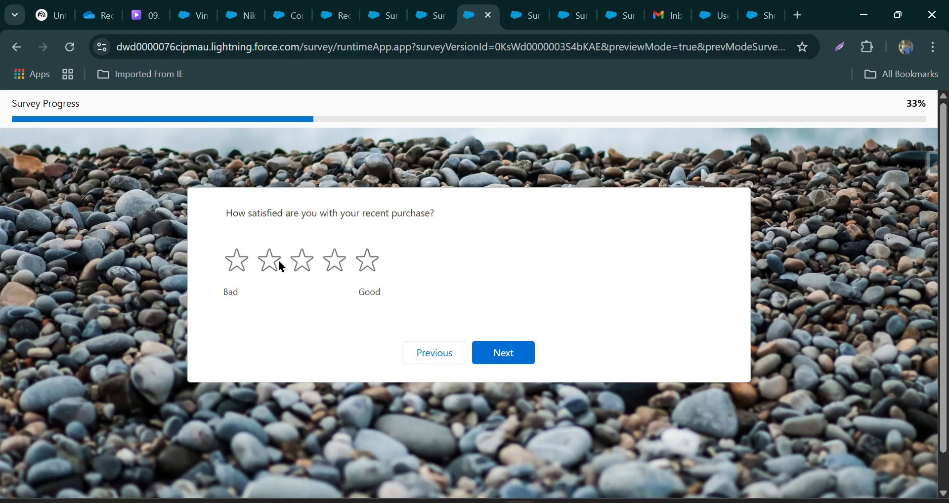
click(338, 263)
click(508, 354)
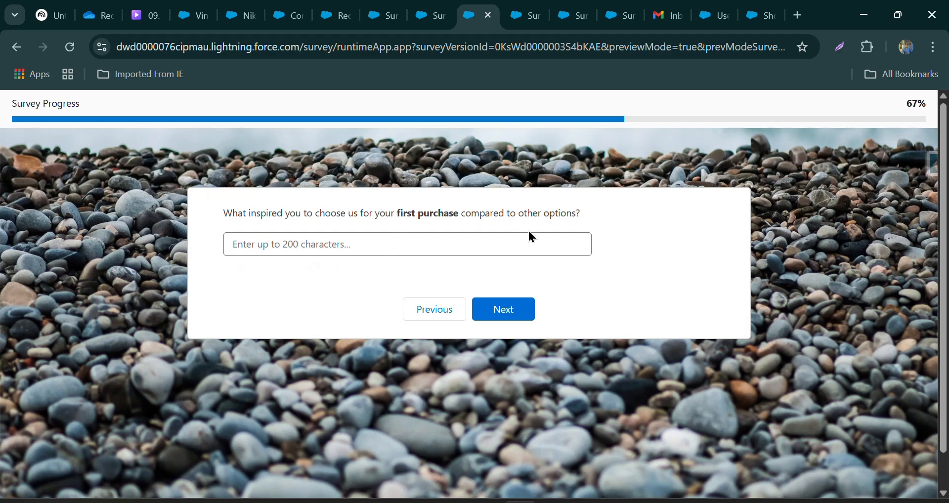
click(518, 308)
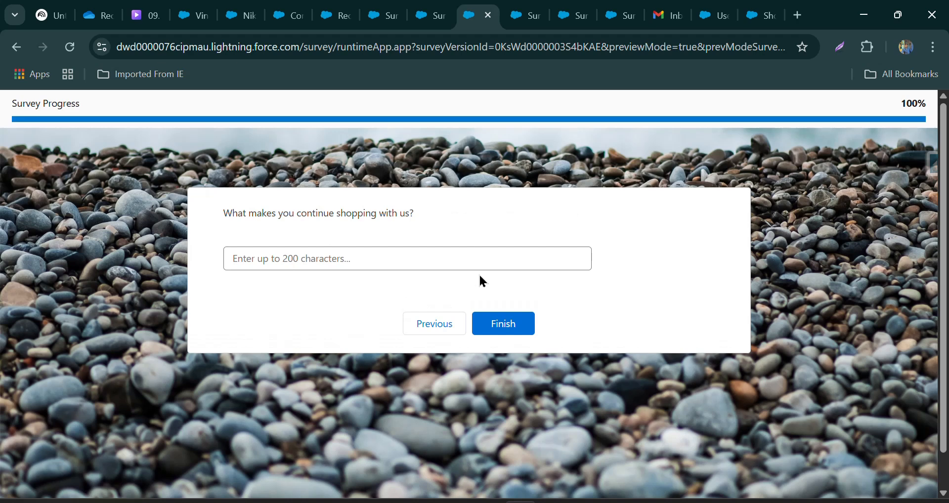
click(485, 322)
Return to the survey builder and preview the survey with the first suggested contact as the participant.
click(381, 15)
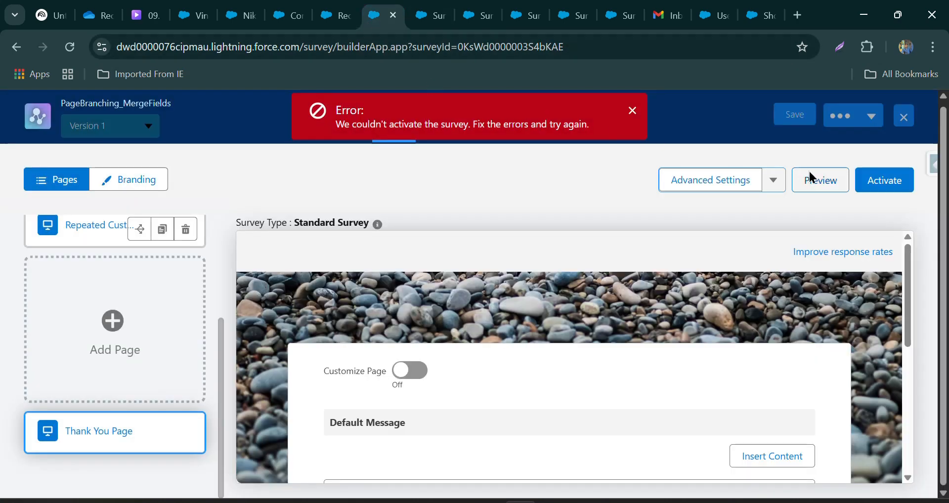
click(811, 177)
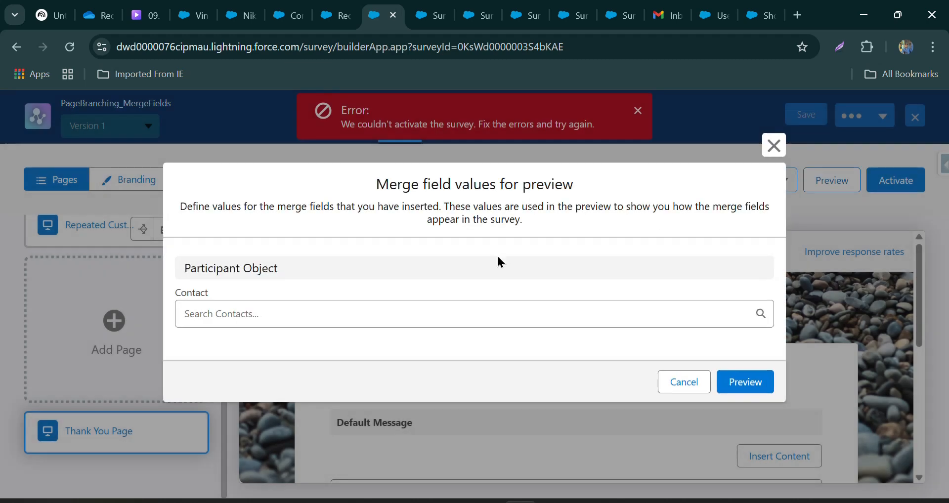
click(385, 305)
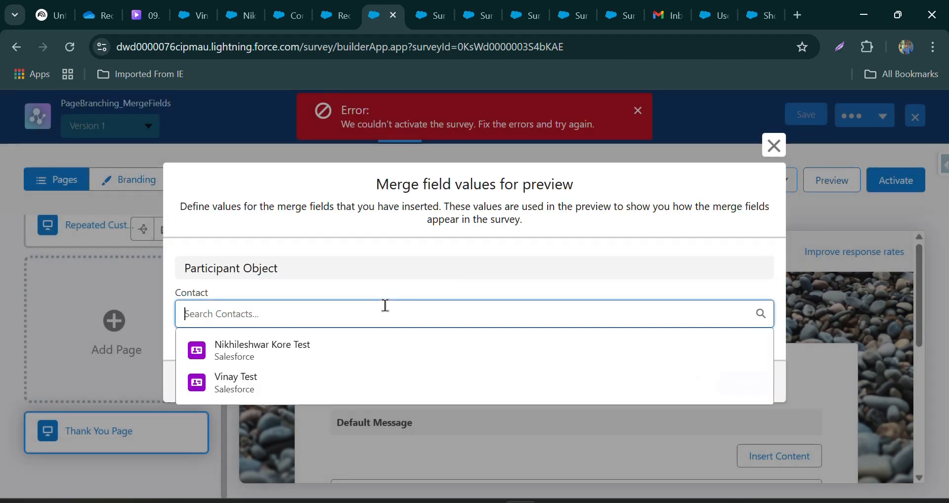
click(241, 355)
click(767, 390)
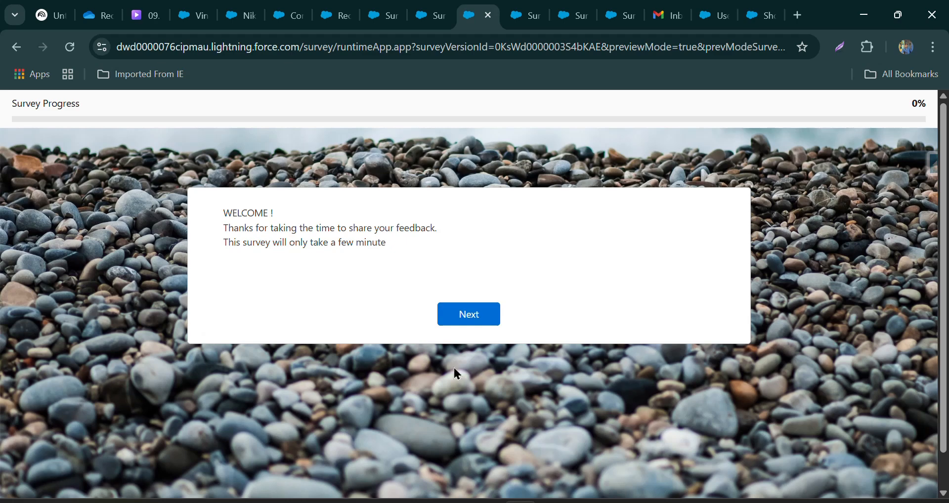
Complete the first contact's preview with a four-star purchase rating and a blank text answer.
click(469, 315)
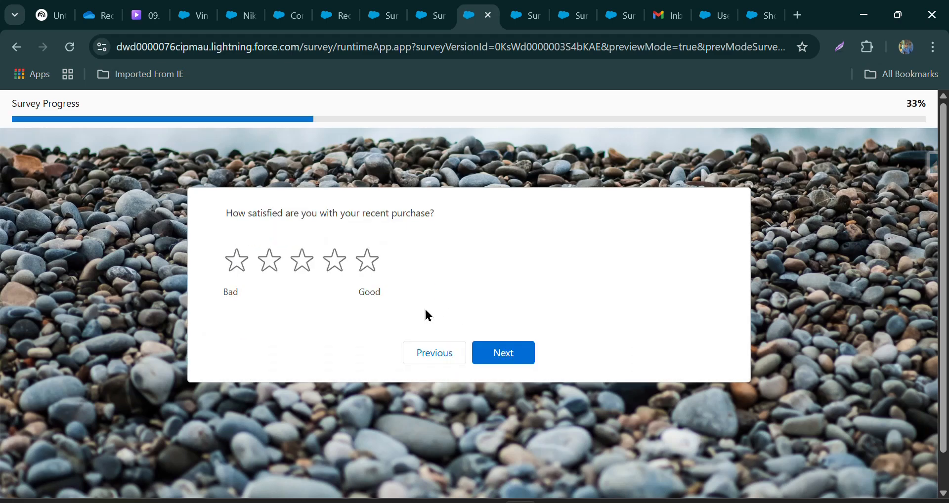
click(331, 267)
click(523, 353)
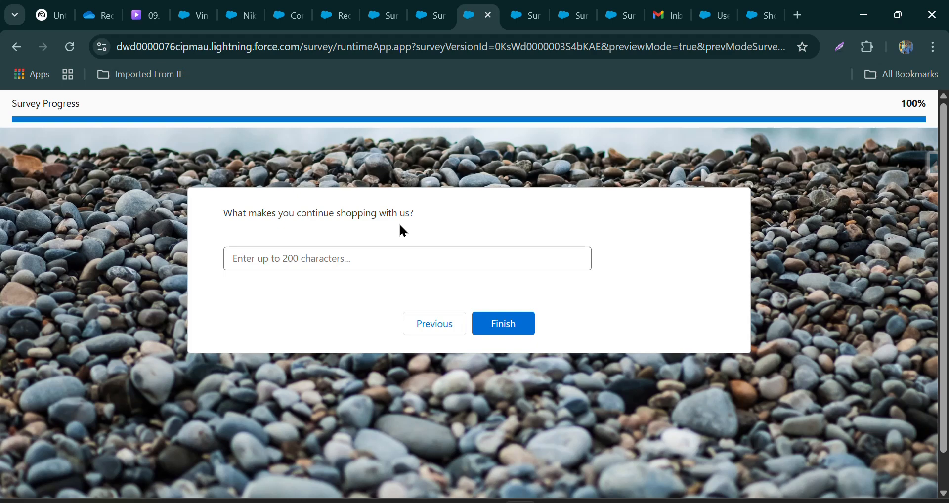
click(522, 329)
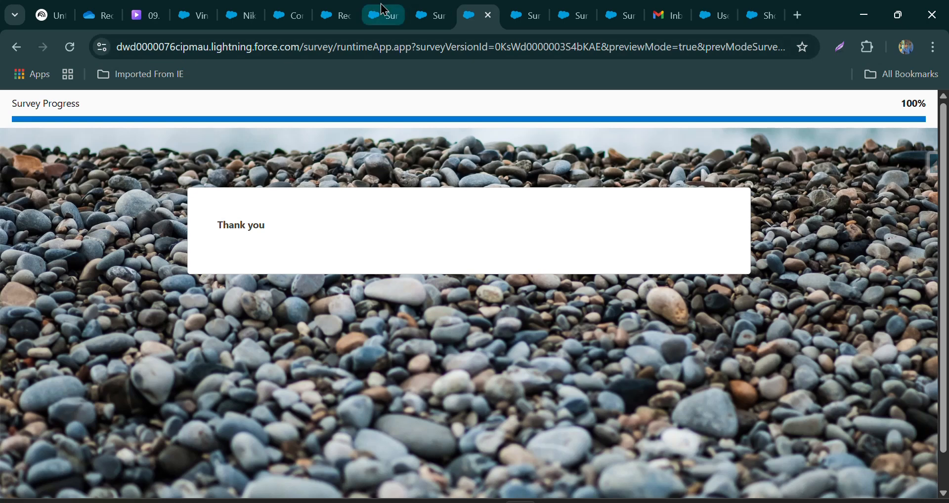
Back in the builder, set the First Time Customer page to branch every time to the Thank You Page and save the logic.
click(383, 11)
scroll(148, 300, up, 5)
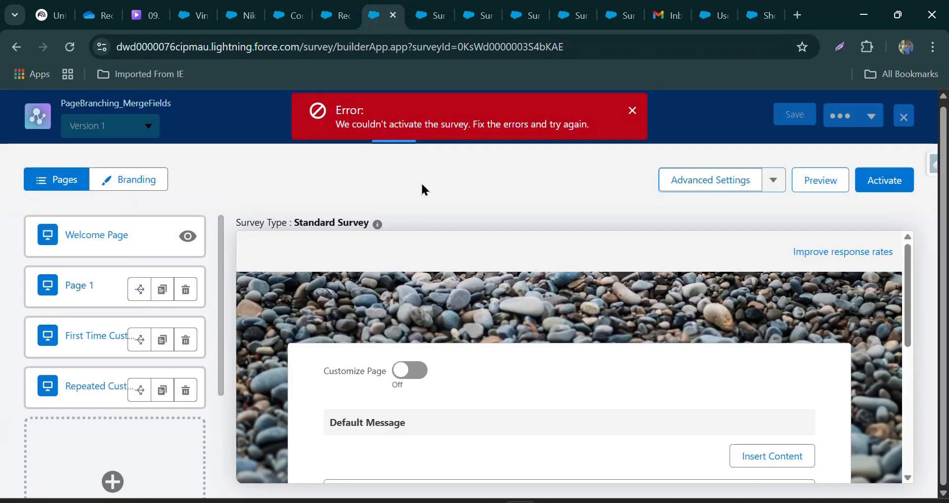
click(632, 111)
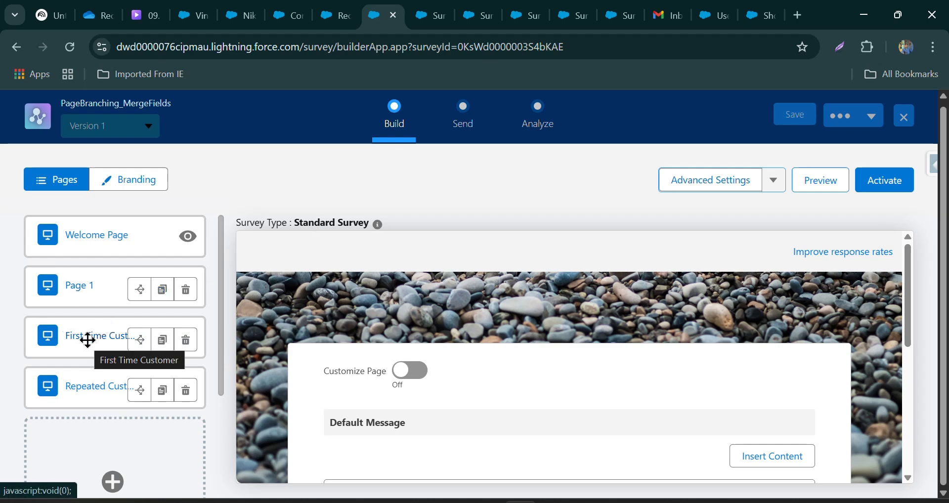
click(140, 343)
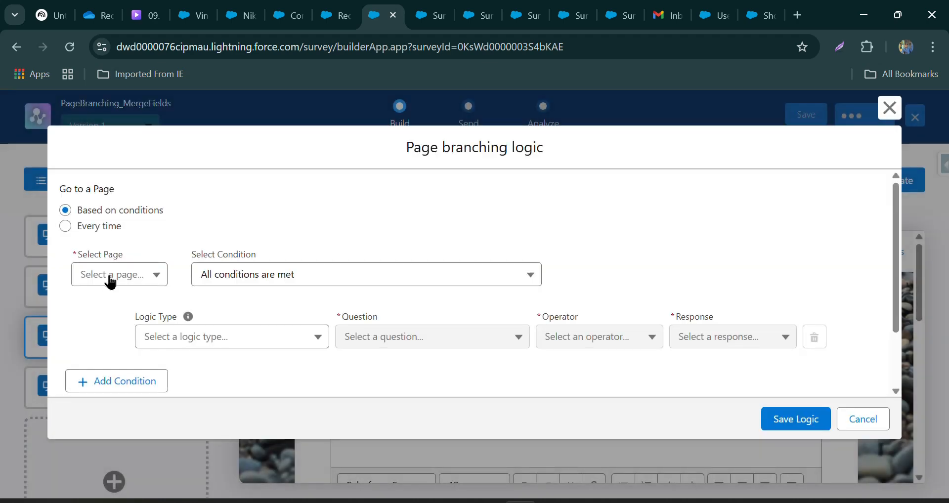
click(102, 225)
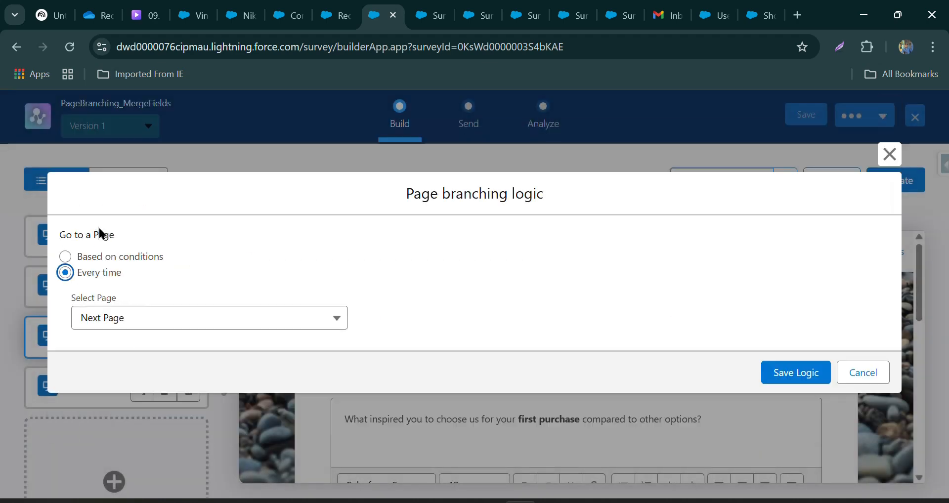
click(92, 316)
click(169, 399)
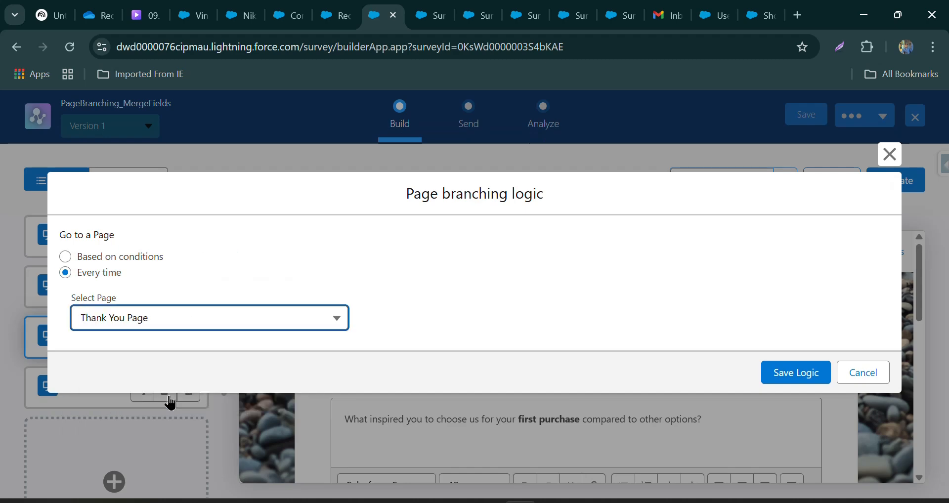
click(806, 374)
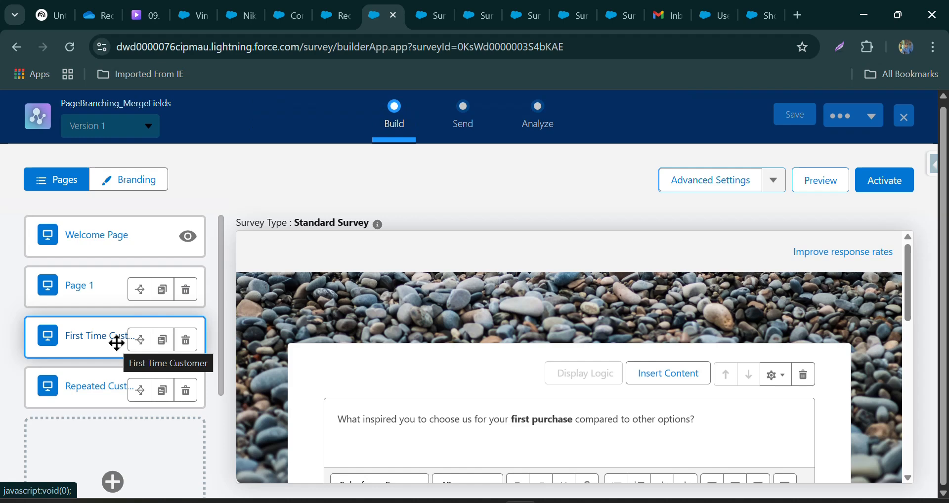
Preview the updated survey with the second suggested contact as the participant.
click(835, 179)
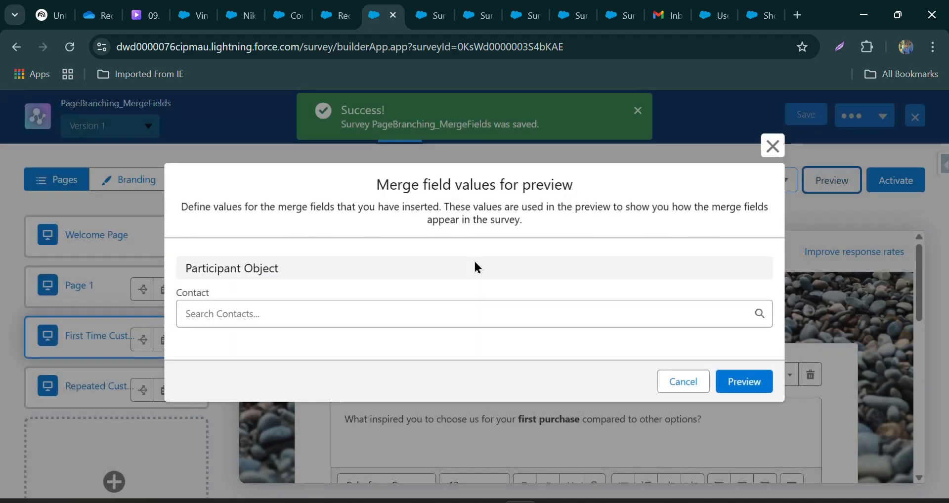
click(302, 319)
click(265, 391)
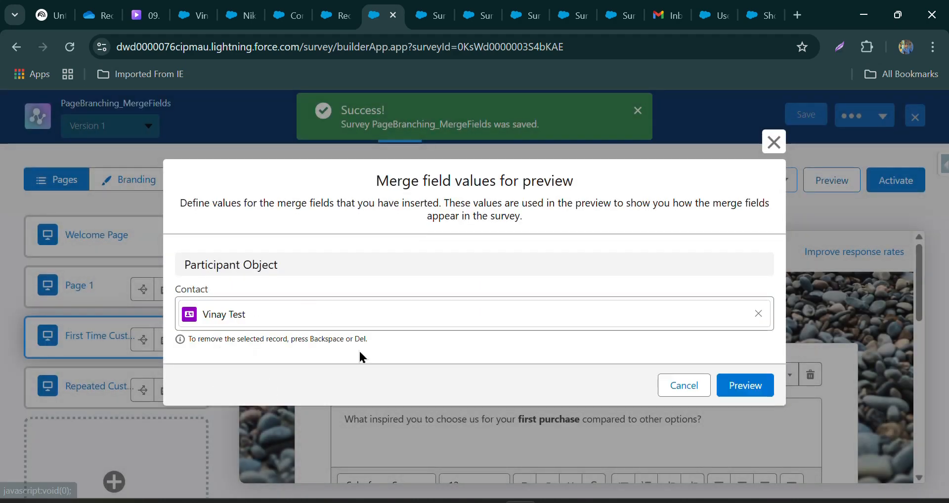
click(769, 388)
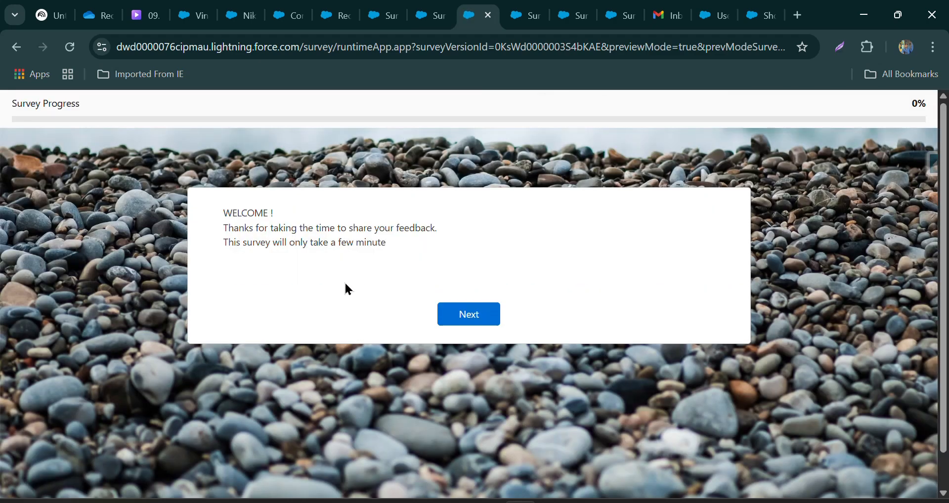
Run through the updated preview with a three-star rating and a blank first-purchase answer, and return to the survey builder.
click(479, 316)
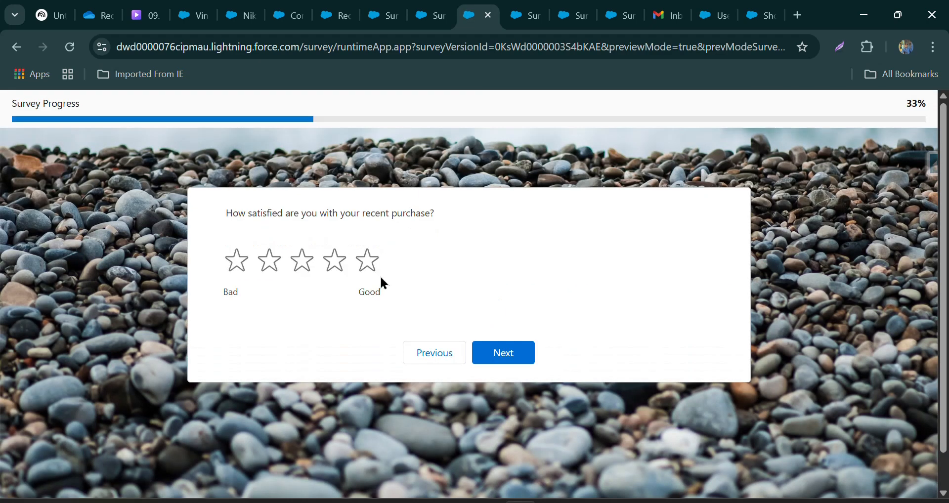
click(299, 267)
click(487, 355)
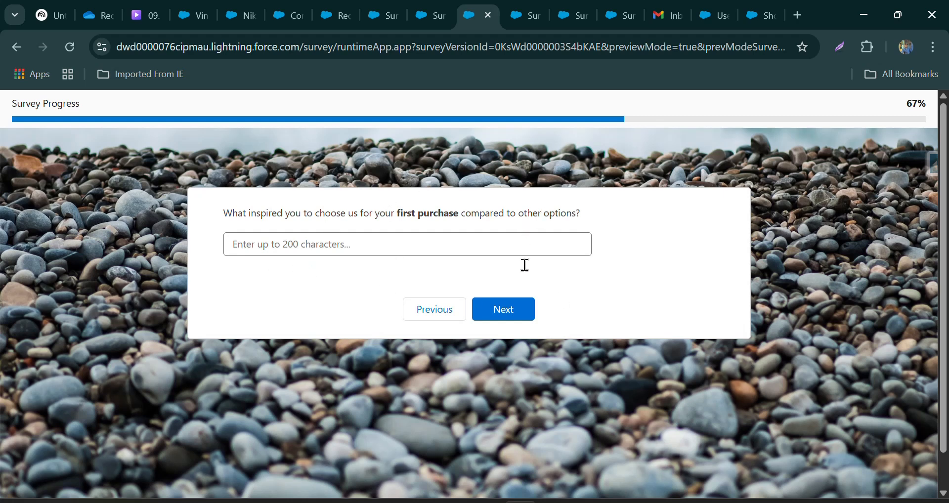
click(524, 312)
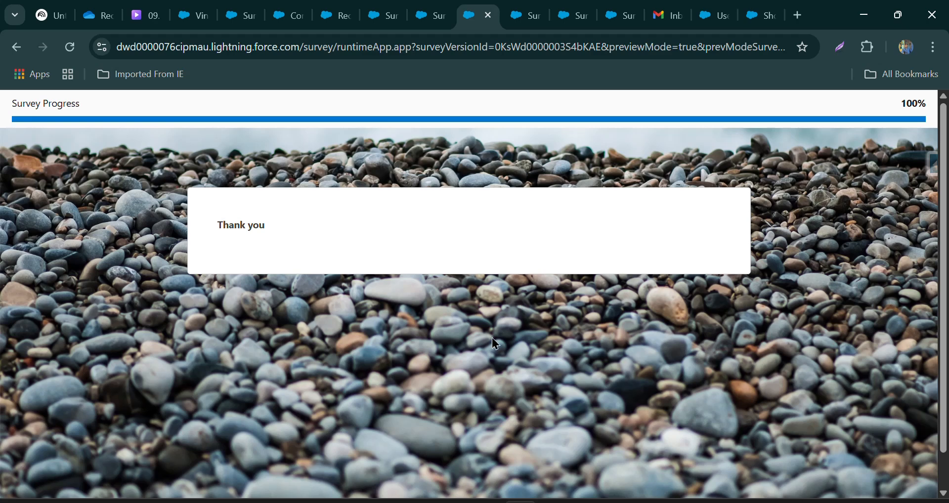
click(389, 19)
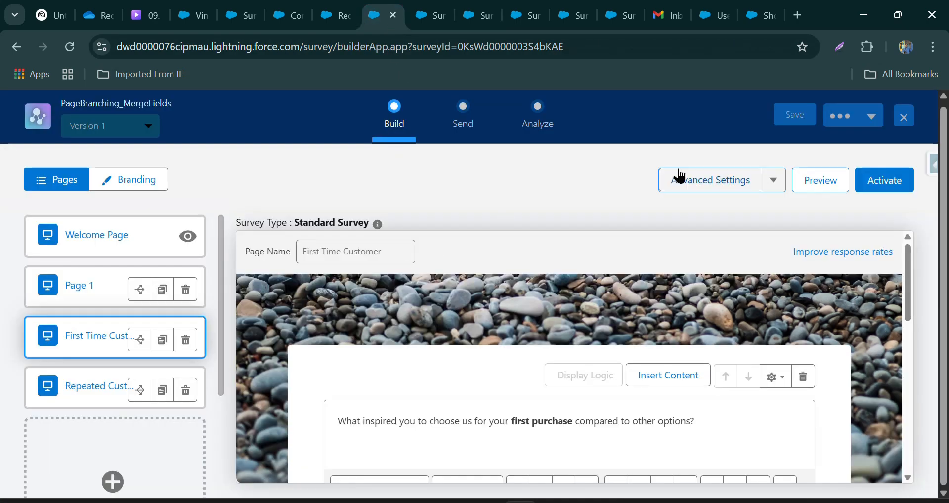
Set the survey's merge field access to System Context - Ignore record-level access and return to the builder.
click(733, 182)
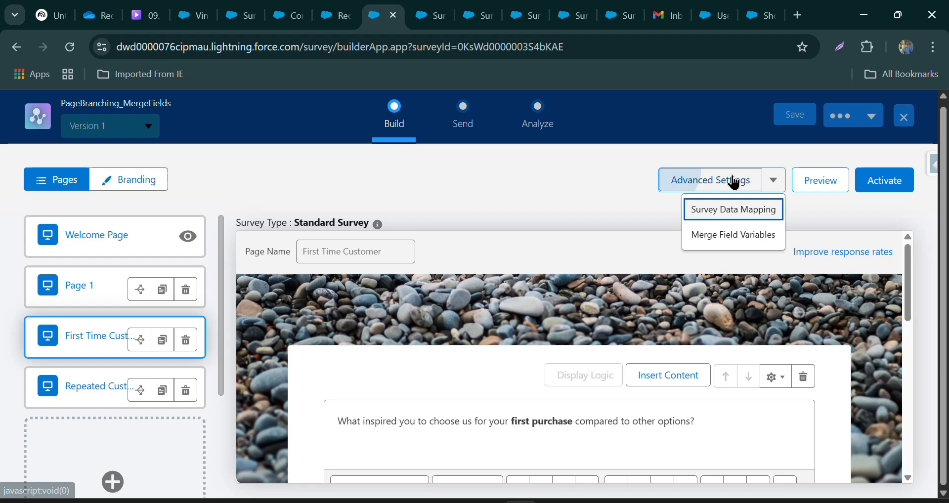
click(703, 245)
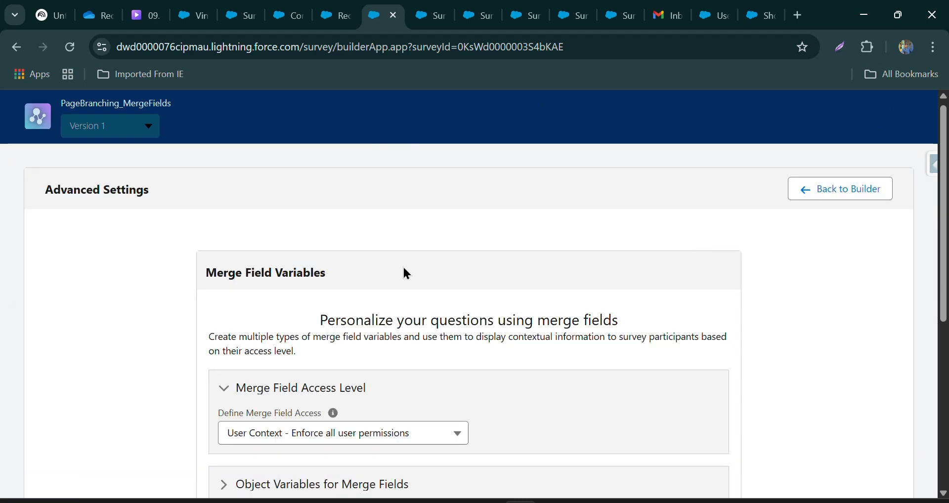
scroll(407, 273, down, 3)
click(351, 286)
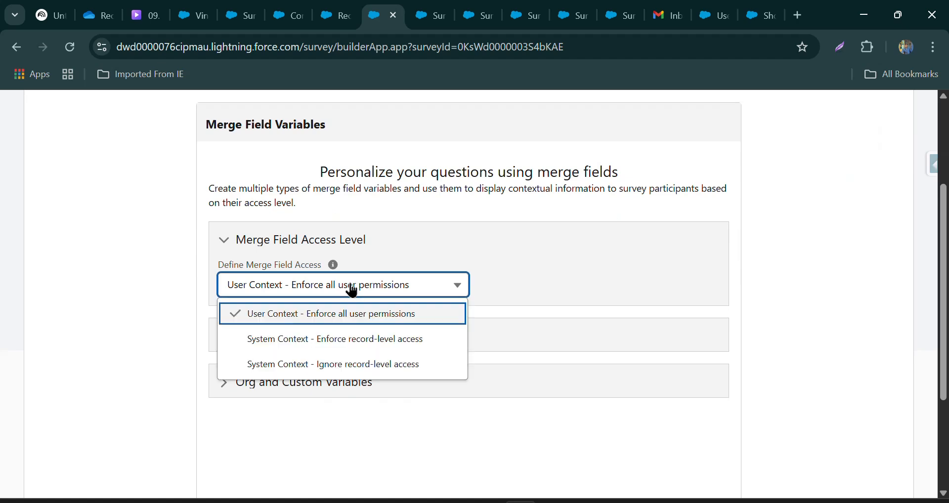
click(273, 372)
scroll(346, 346, up, 3)
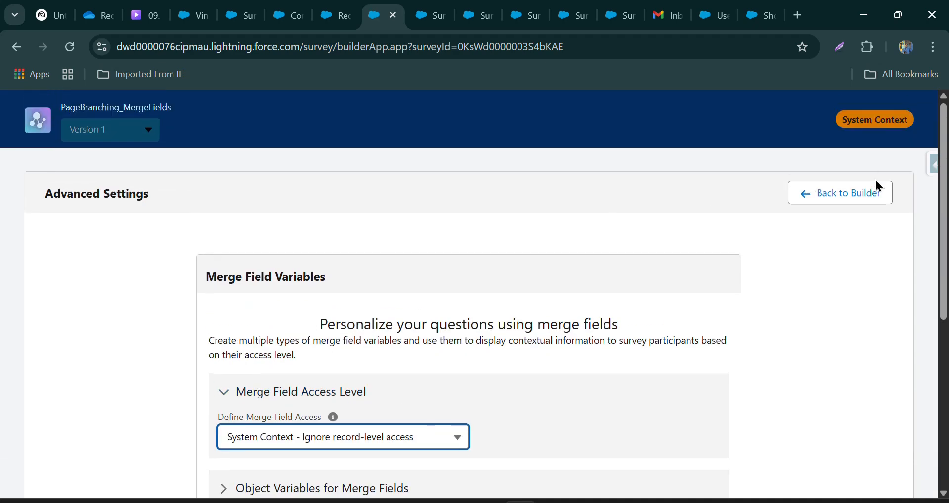
click(854, 203)
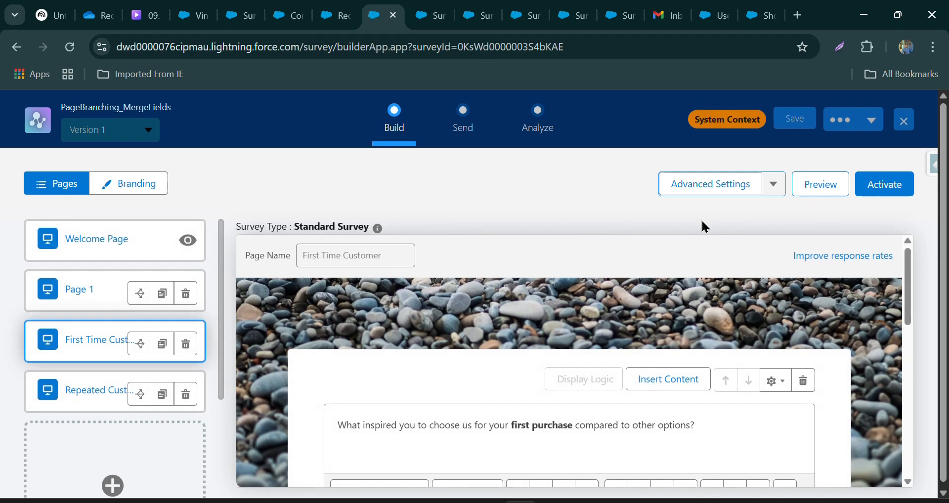
Activate version 1 of the survey and open its sending options.
click(877, 193)
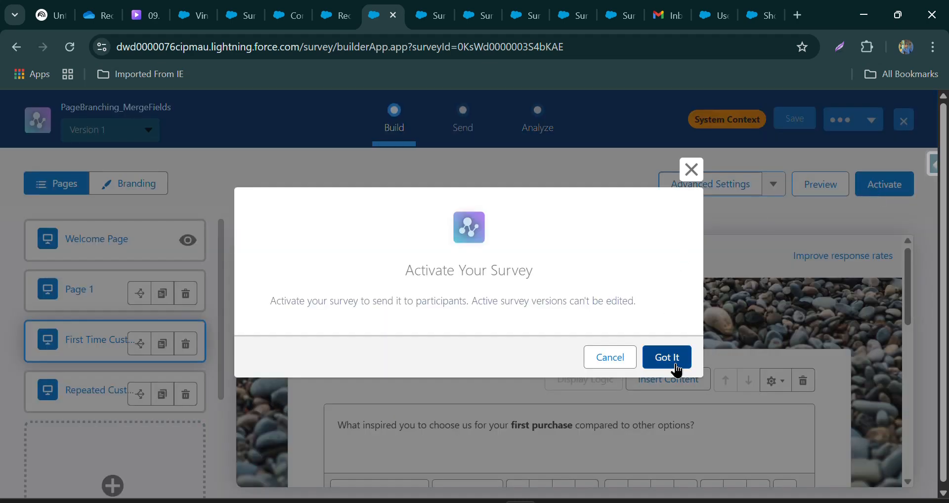
click(671, 364)
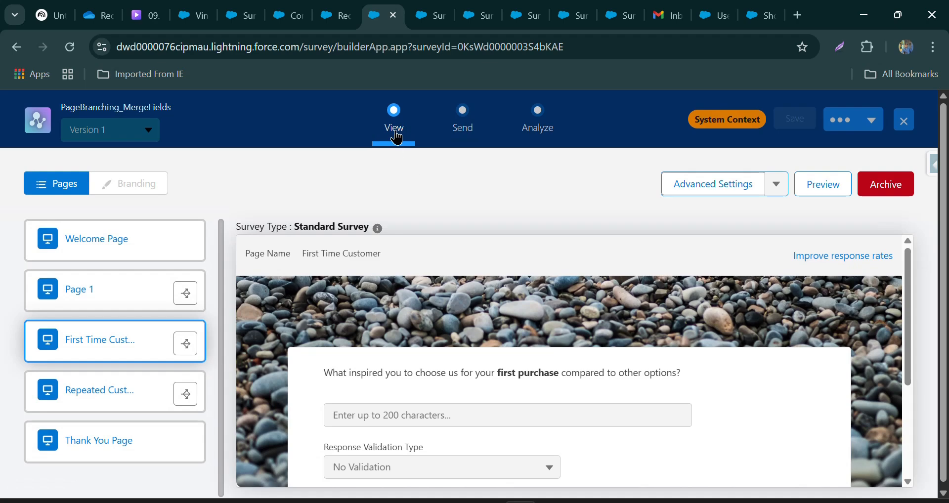
click(467, 116)
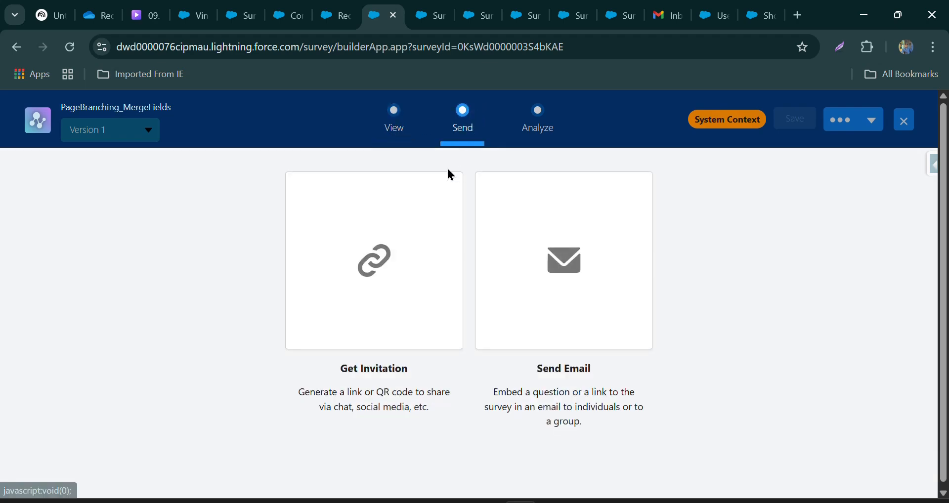
Start an email invitation with Survey link as its content and Send to Individuals as the recipient type.
click(573, 249)
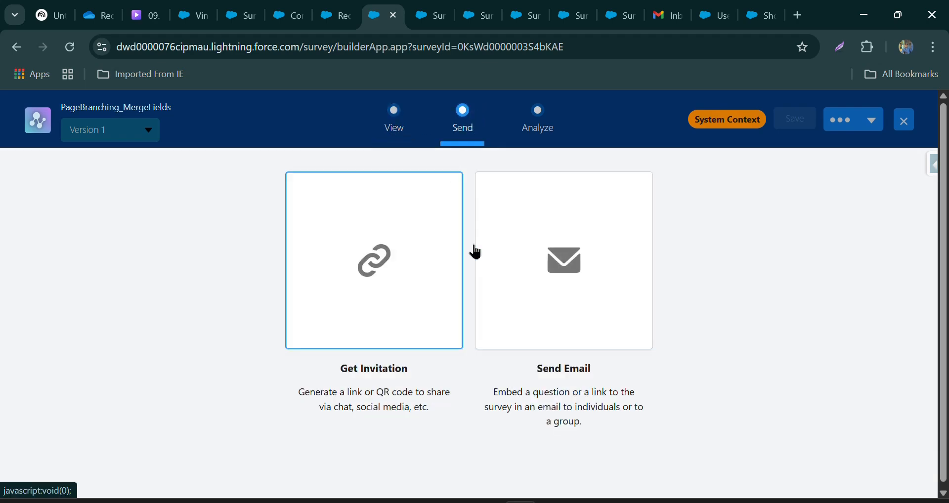
click(362, 260)
click(328, 285)
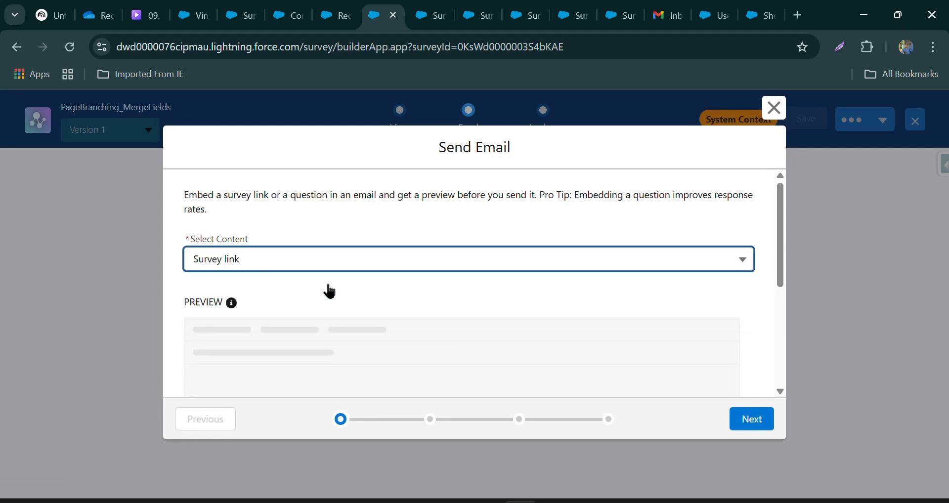
click(751, 419)
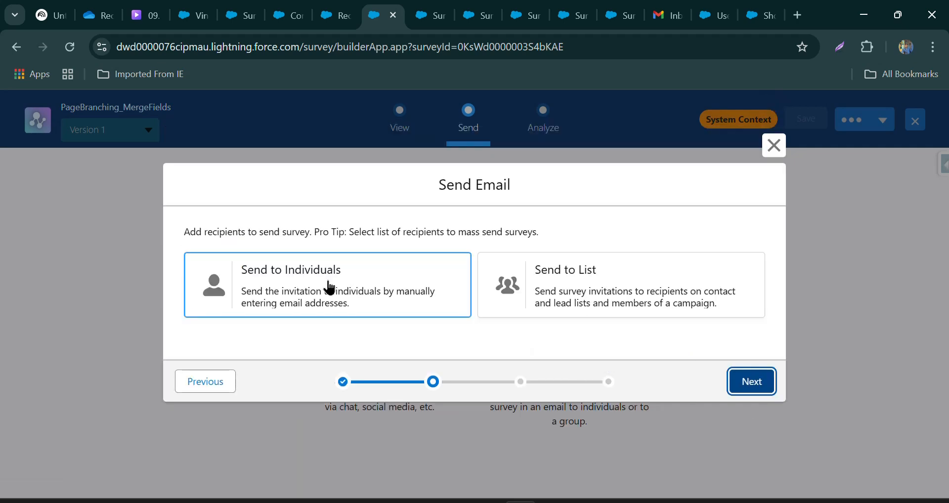
click(330, 288)
click(747, 381)
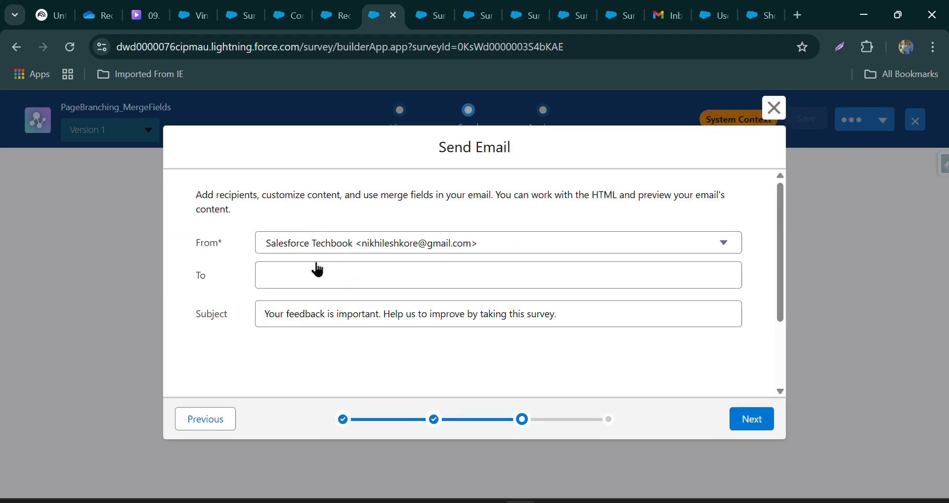
Address the invitation email to the test contact marked as a first-time buyer, found by first name.
click(316, 280)
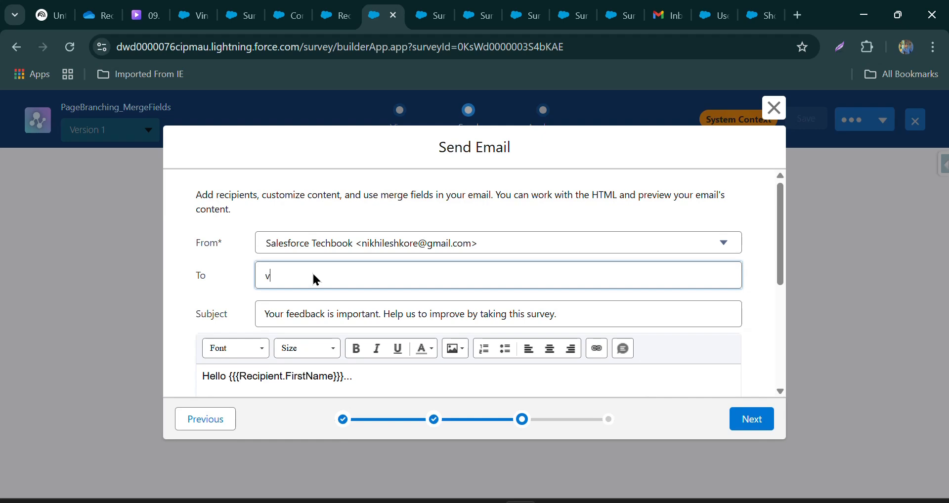
text(vina)
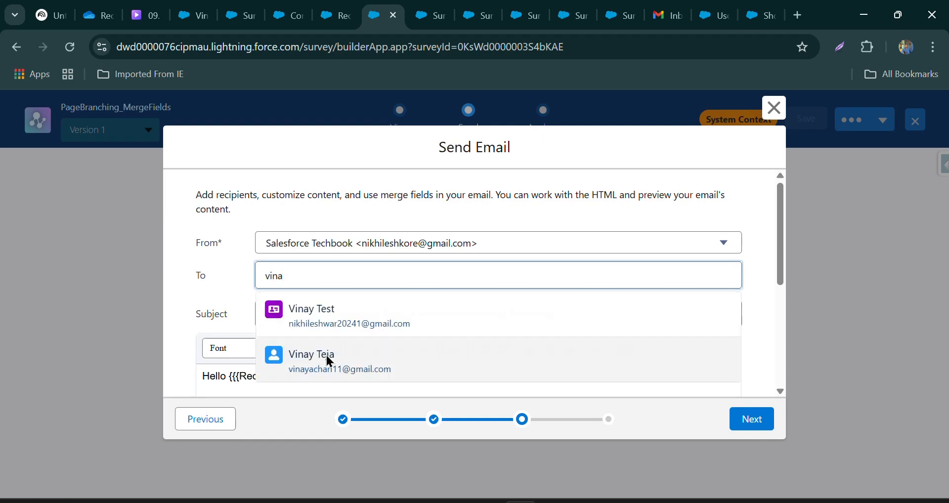
click(330, 316)
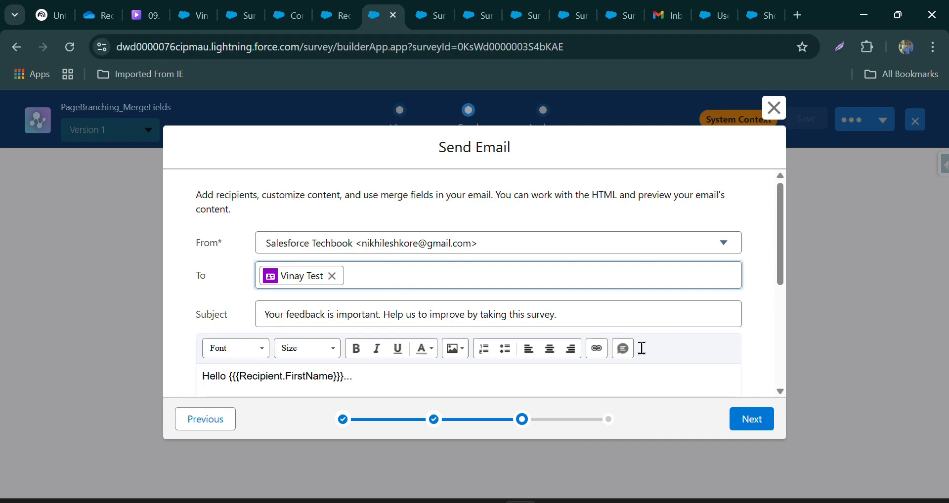
Enable Unique link and Don't require authentication for the invitation, and send the email.
click(738, 428)
scroll(250, 330, down, 3)
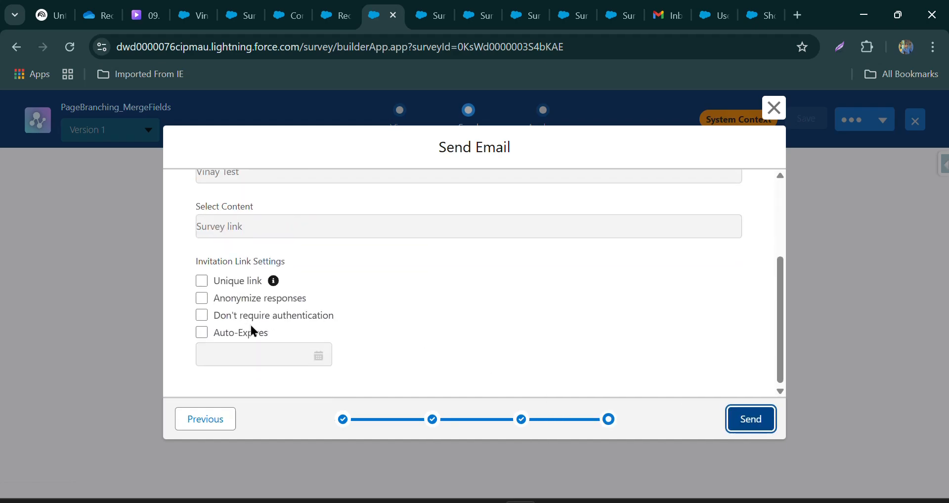
click(228, 283)
click(202, 316)
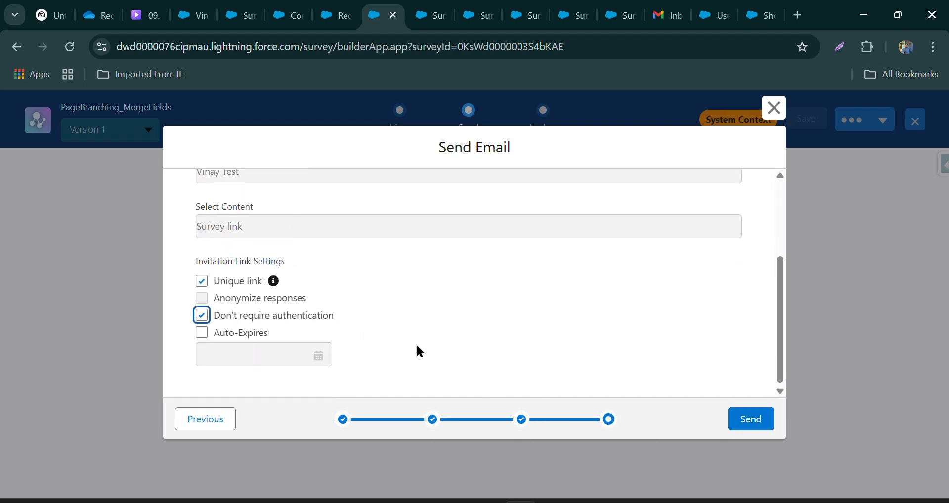
click(749, 420)
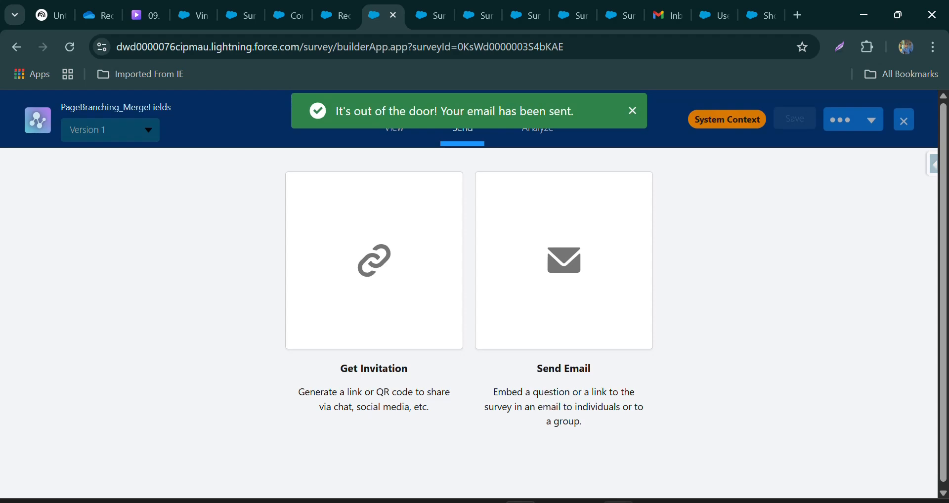
Switch to the recipient's Gmail, open the survey invitation in Spam and launch the survey from it.
click(618, 501)
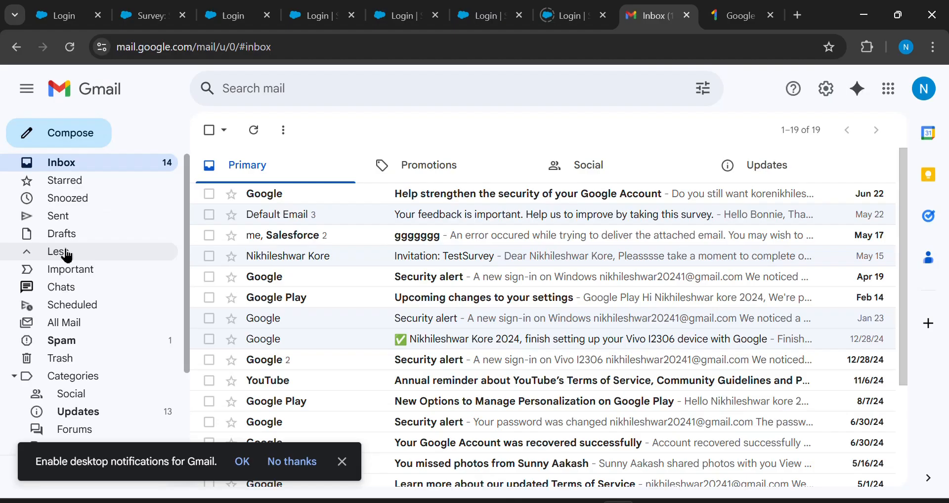
click(78, 349)
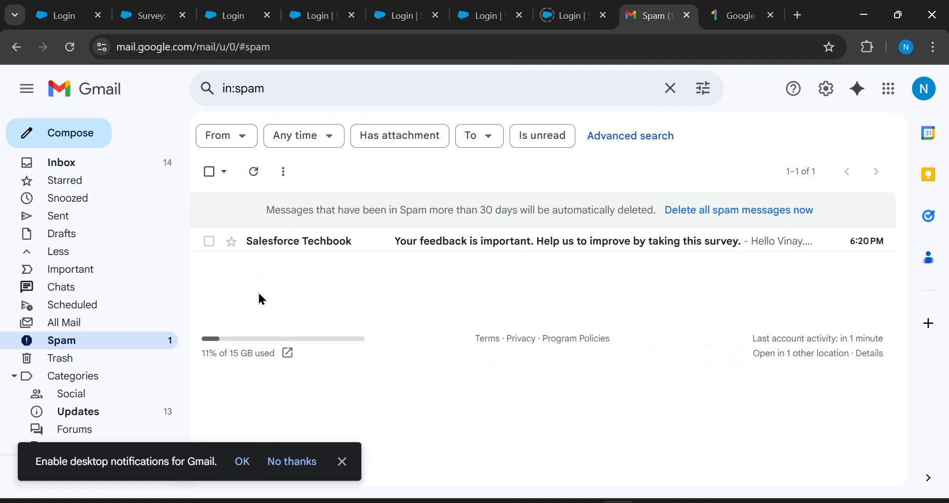
click(338, 242)
scroll(448, 296, down, 2)
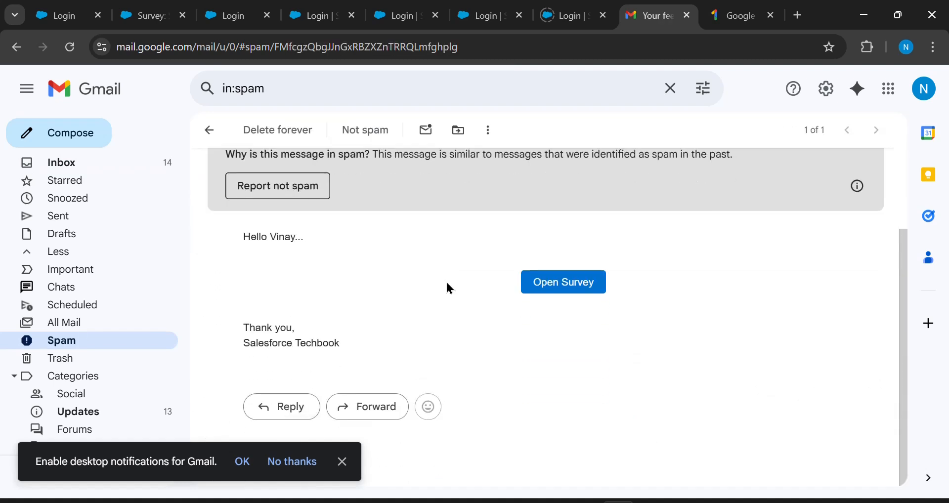
click(544, 287)
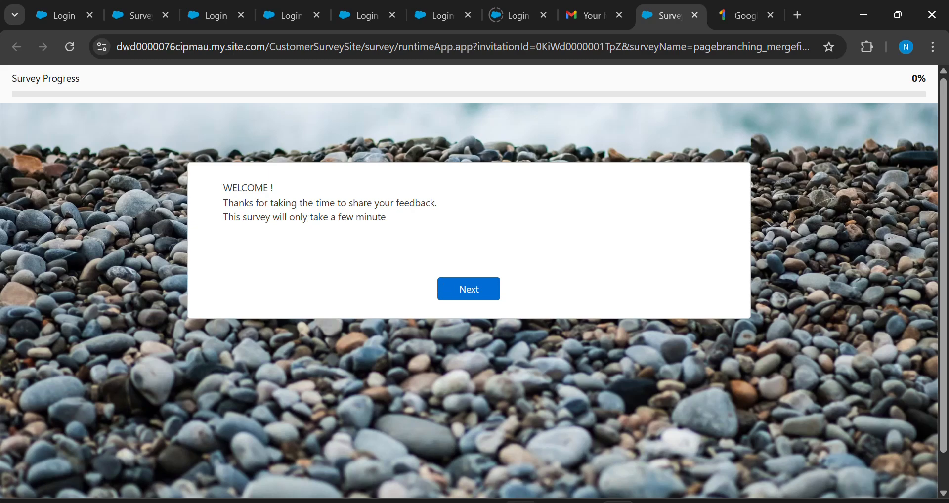
Check the Is First Time Buyer field on the recipient's Salesforce contact record and return to the launched survey.
click(521, 502)
scroll(114, 346, down, 3)
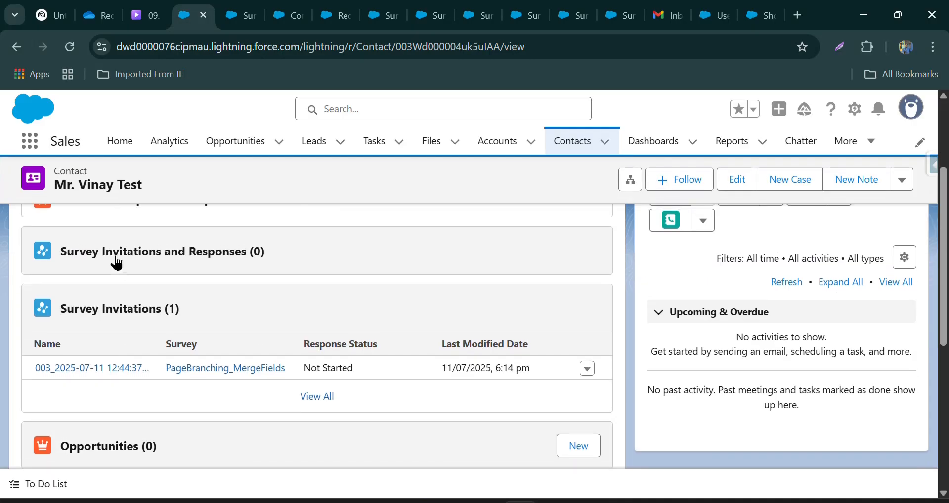
scroll(117, 277, up, 3)
click(118, 301)
scroll(81, 352, down, 3)
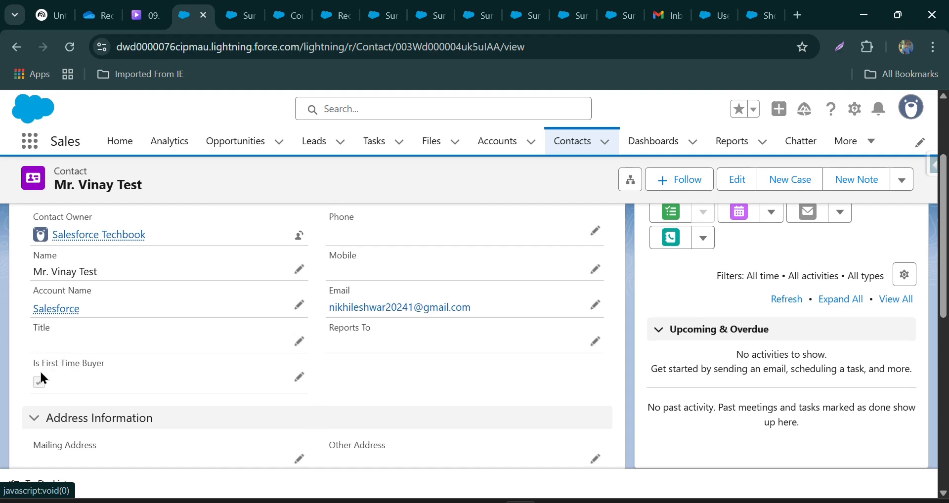
click(618, 502)
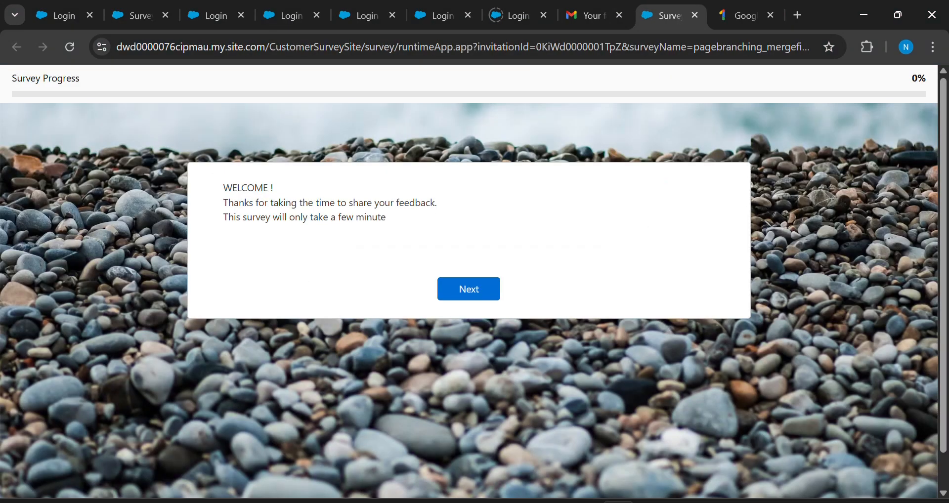
Complete the emailed survey with a three-star rating and a blank first-purchase answer, and return to the survey builder.
click(457, 288)
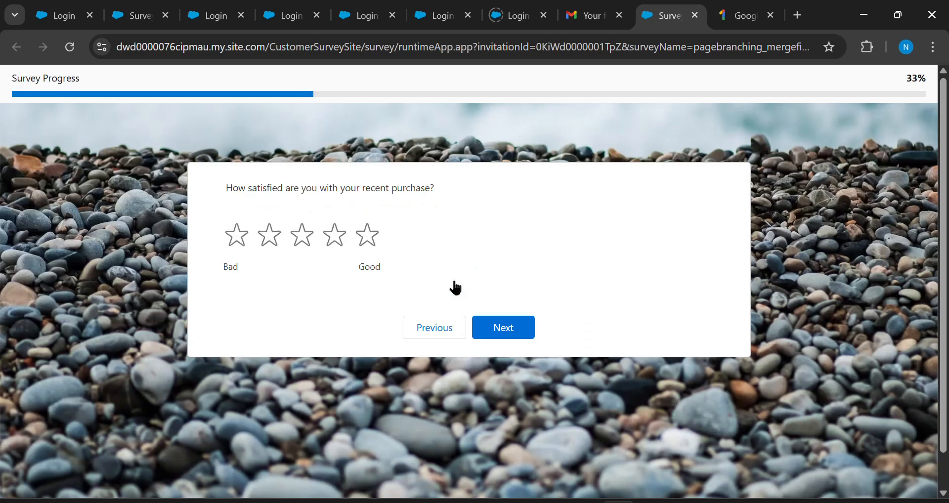
click(303, 236)
click(496, 328)
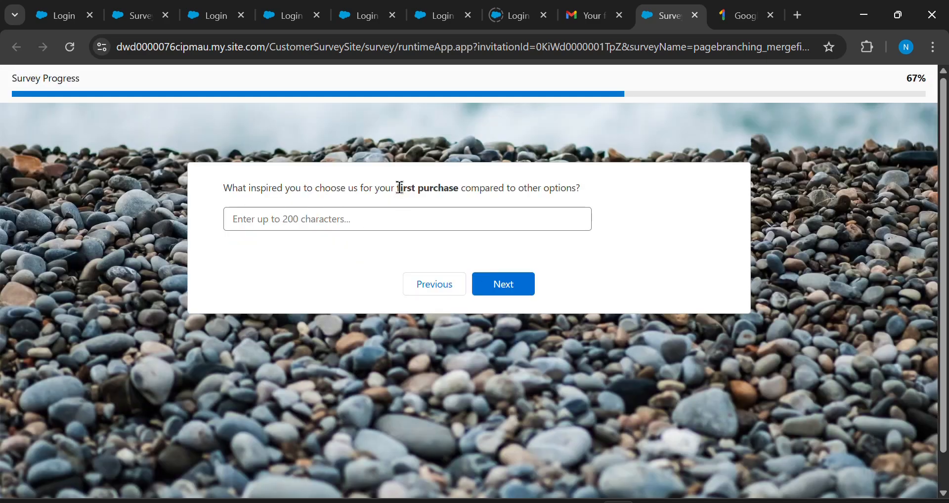
drag(402, 188, 453, 187)
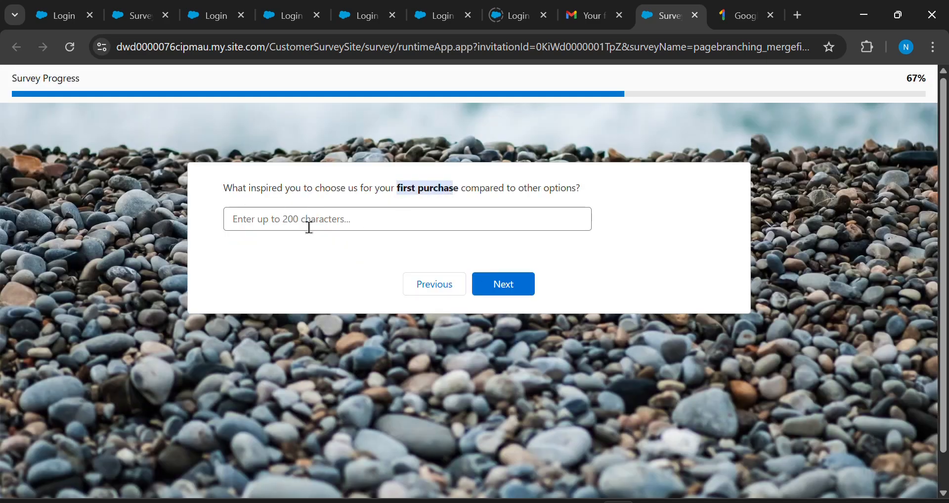
click(495, 292)
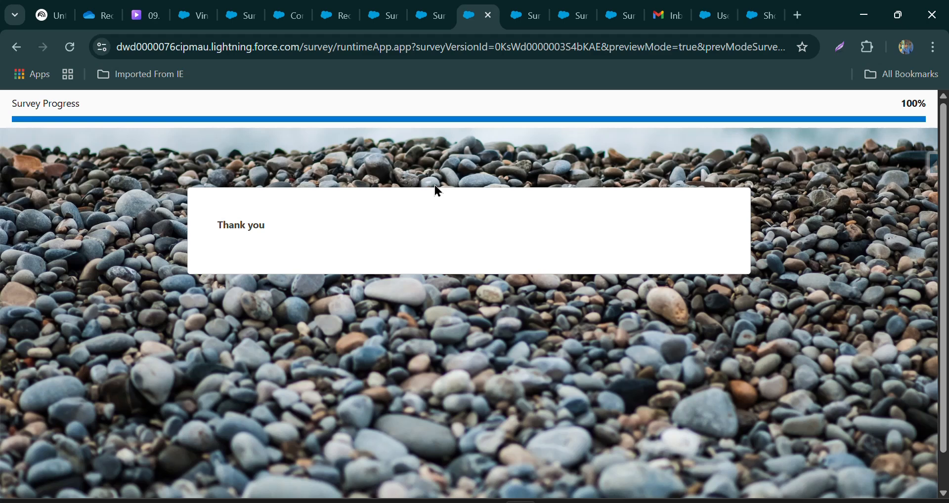
key(ctrl+w)
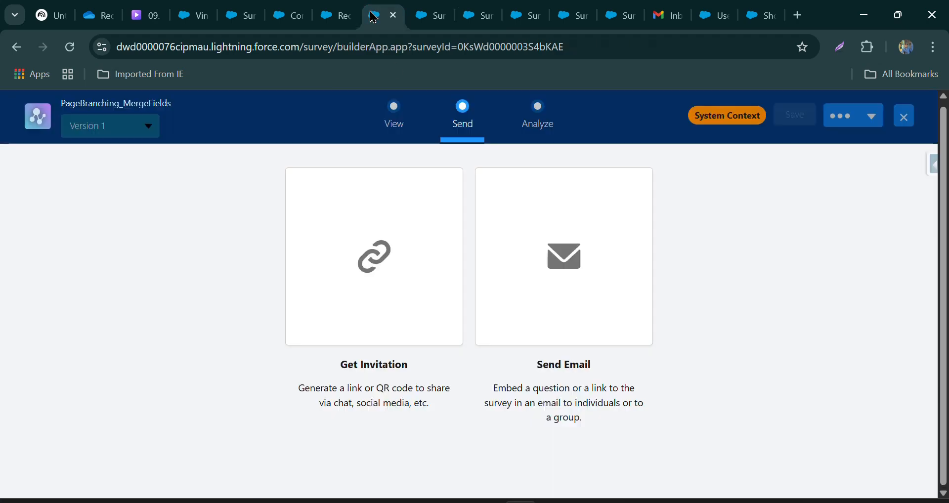
Start a second email invitation containing the survey link, again for sending to individuals.
click(568, 250)
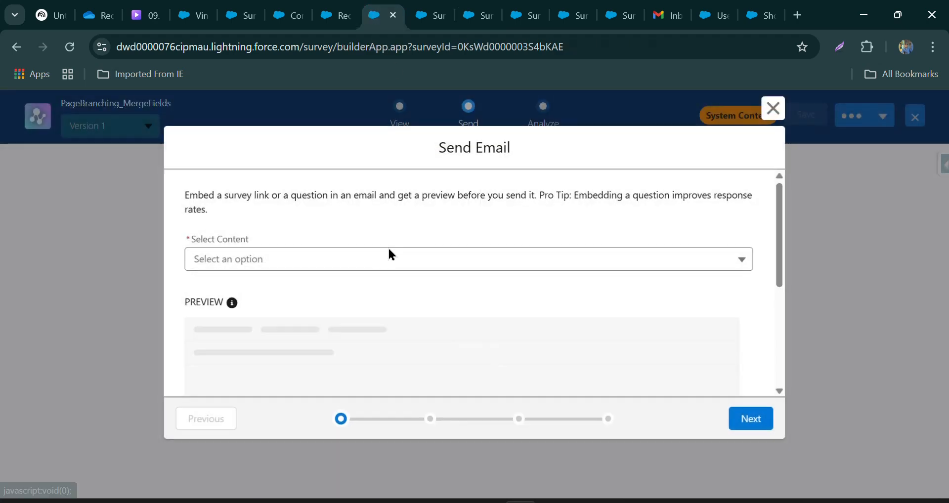
click(378, 263)
click(324, 290)
click(749, 420)
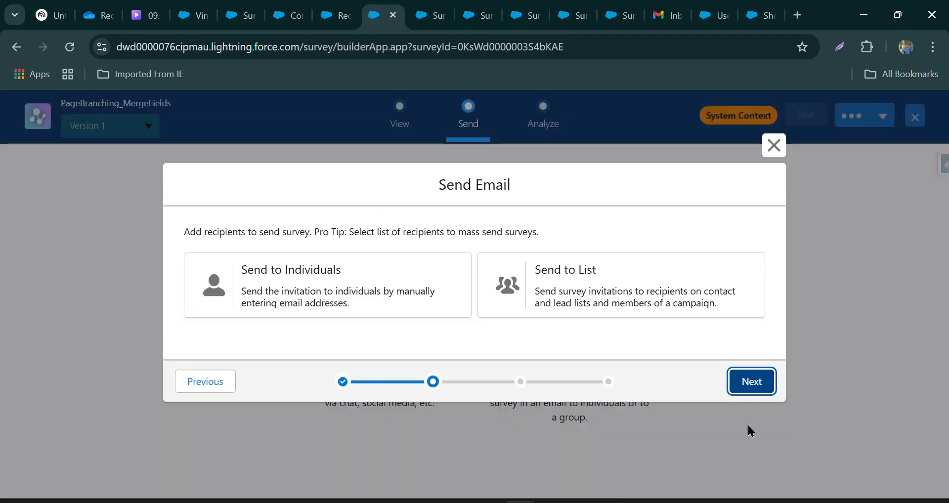
click(361, 292)
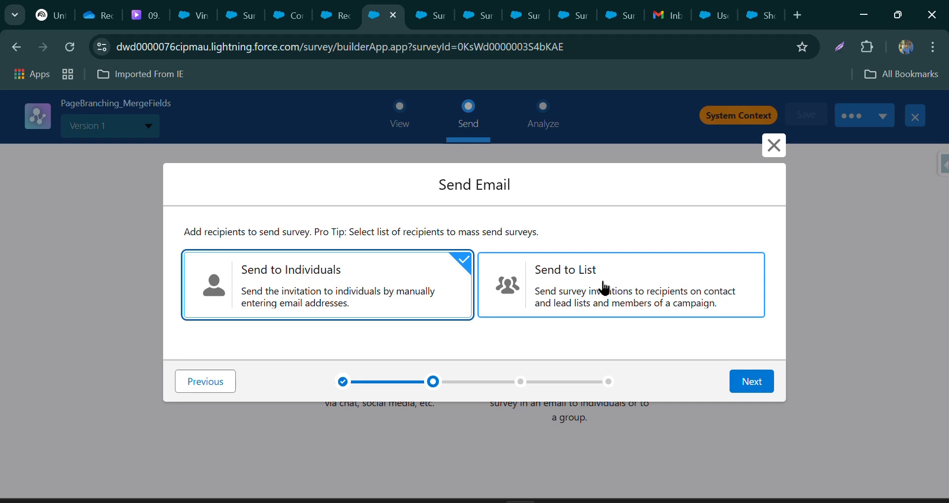
click(750, 383)
Address the second invitation email to the other test contact, found by first name.
click(284, 275)
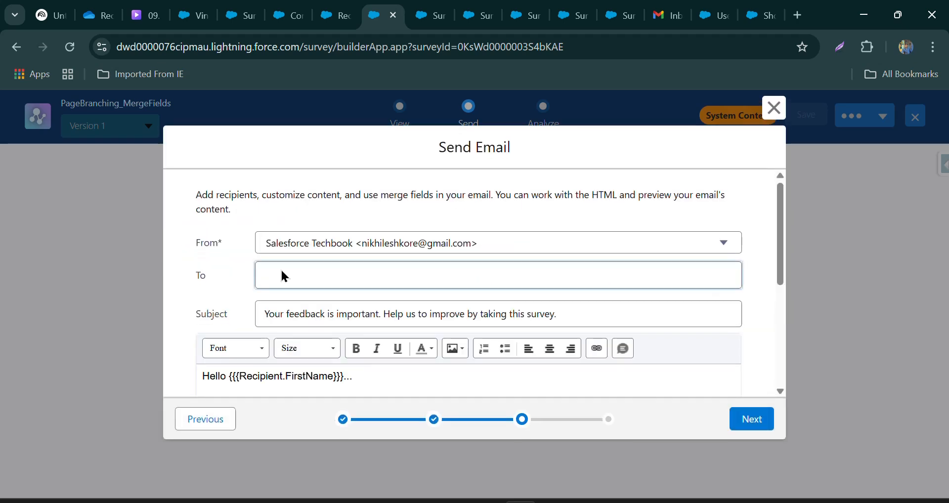
text(nik)
click(303, 316)
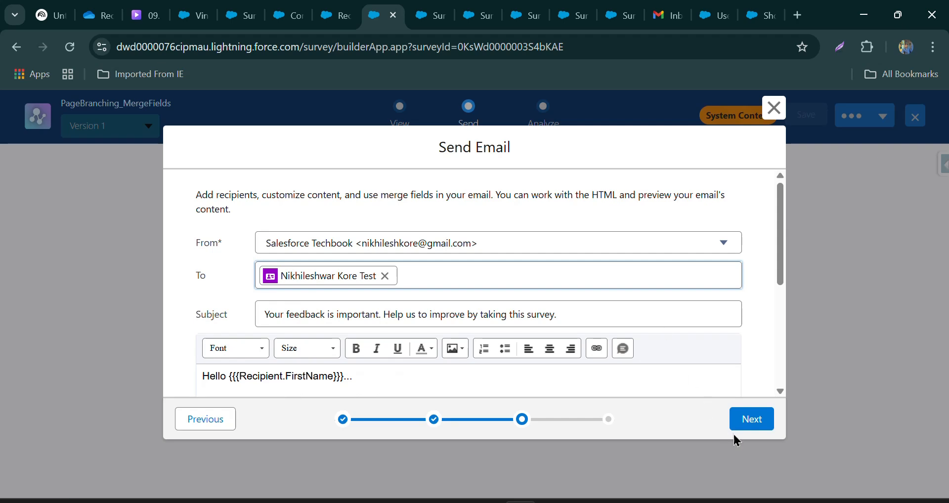
Enable Unique link and Don't require authentication for the second invitation and send the email.
click(748, 426)
scroll(371, 311, down, 3)
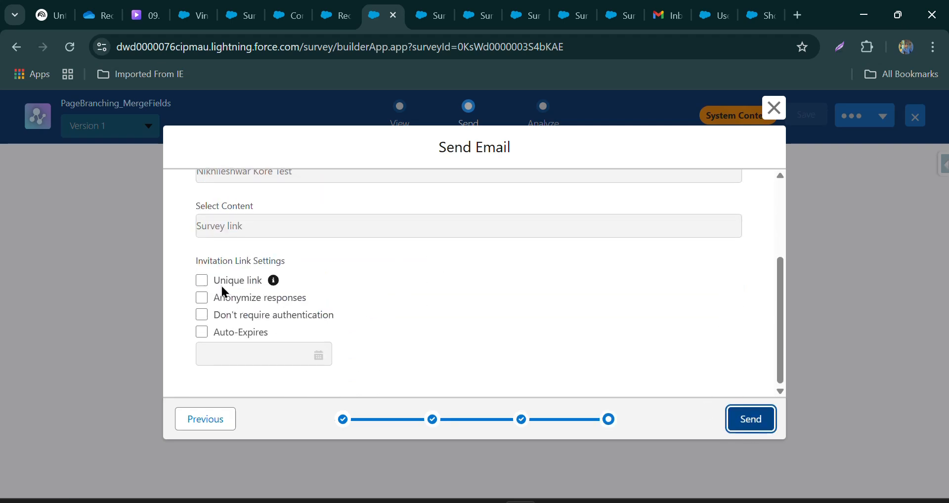
click(225, 284)
click(228, 315)
click(751, 419)
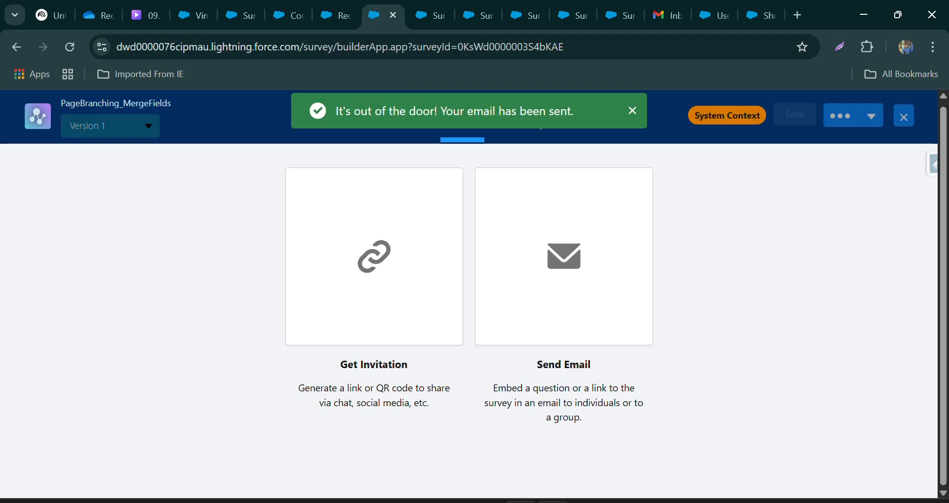
Switch to the recipient's Gmail window, refresh the Spam folder, and launch the survey from the newest Salesforce Techbook invitation.
mouse_move(553, 502)
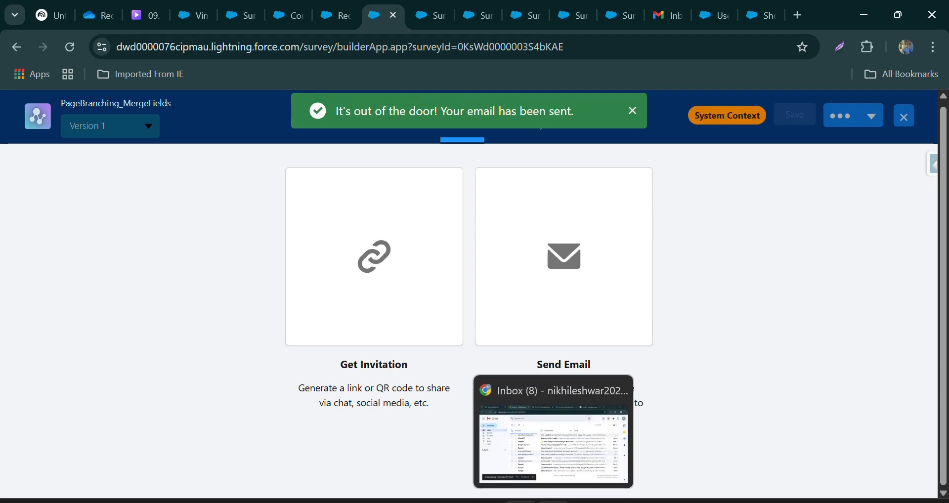
click(553, 445)
click(113, 250)
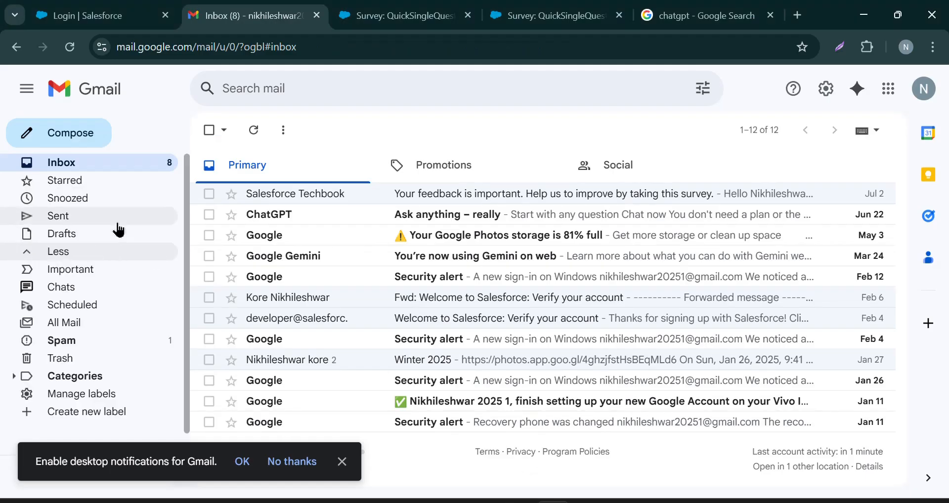
click(77, 345)
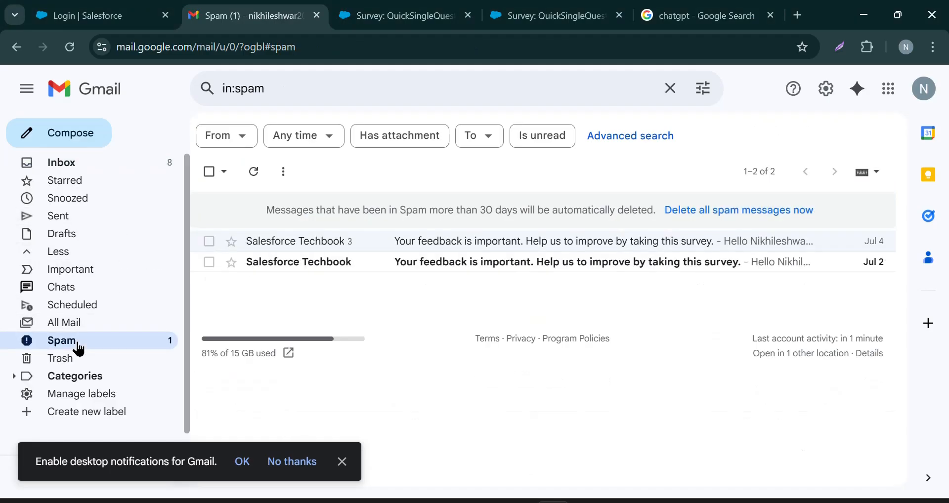
click(70, 48)
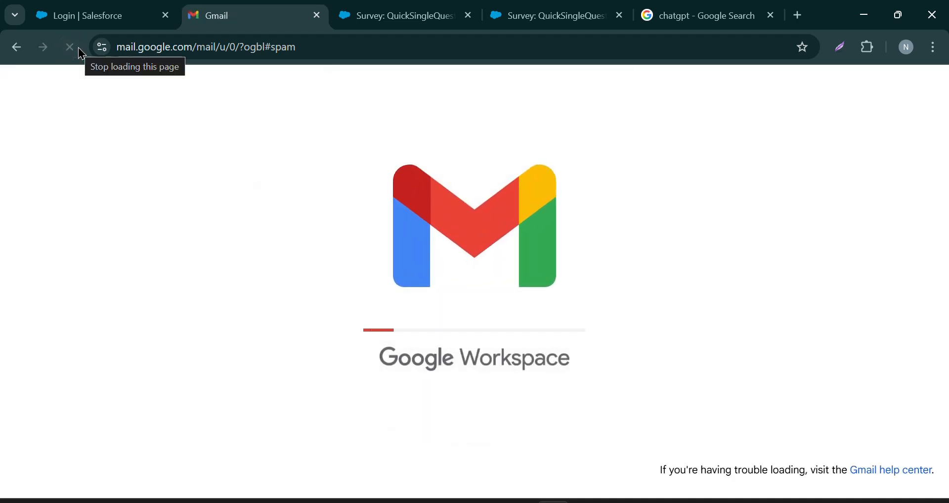
click(462, 242)
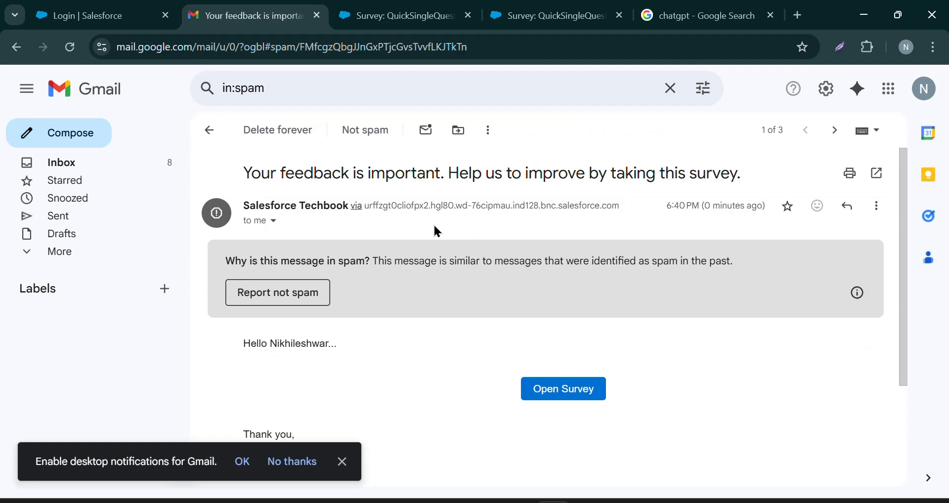
click(555, 396)
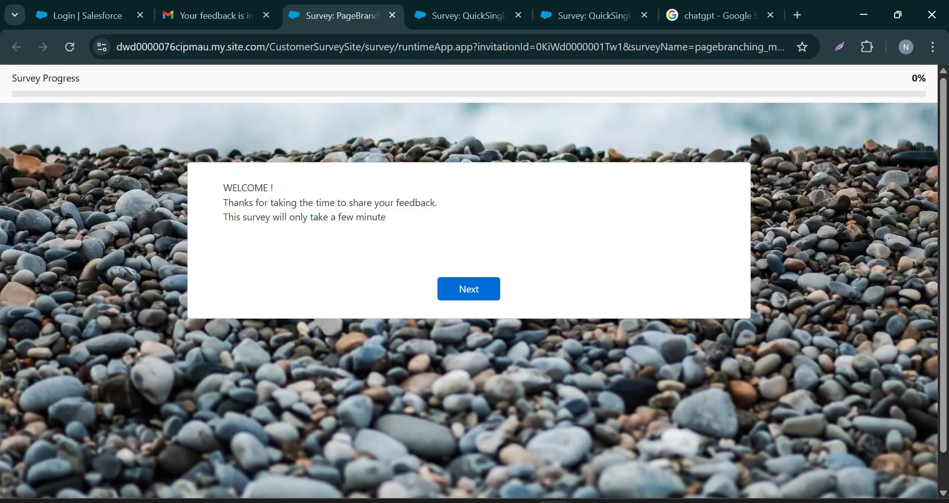
Check the details of the second test contact's Salesforce record and return to the launched survey.
key(super+Down)
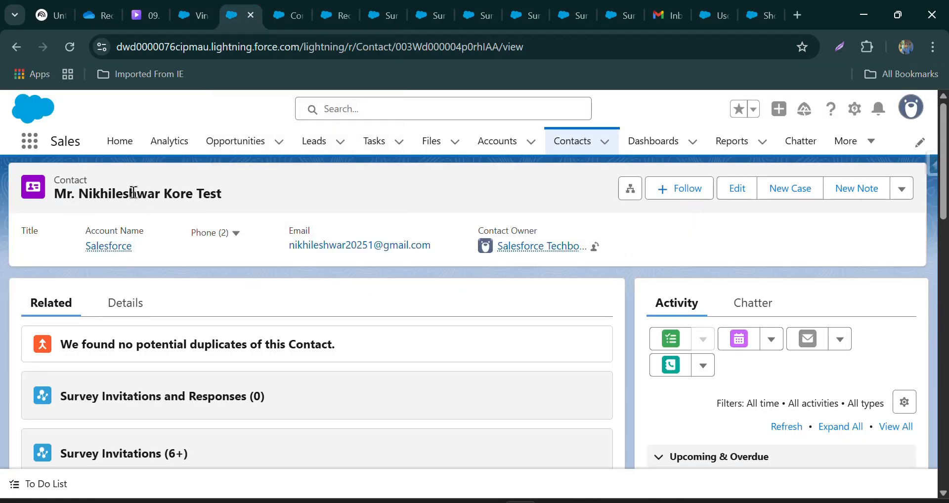
click(111, 305)
scroll(79, 329, down, 3)
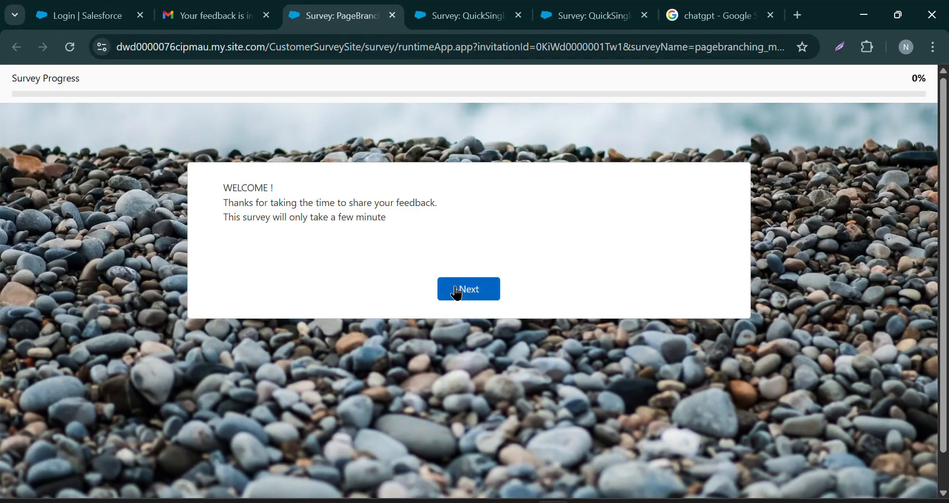
Start the survey, rate the recent purchase two stars, and advance to check the wording of the branched follow-up question.
click(456, 290)
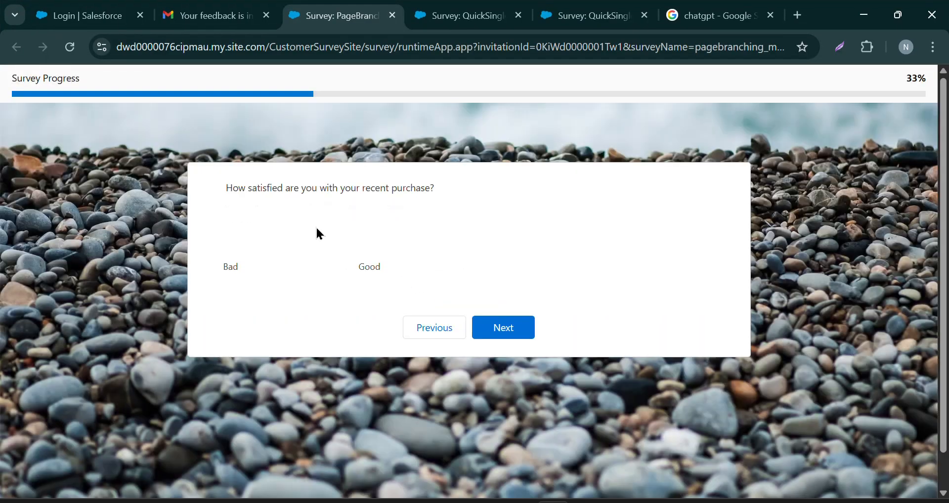
click(270, 236)
click(492, 334)
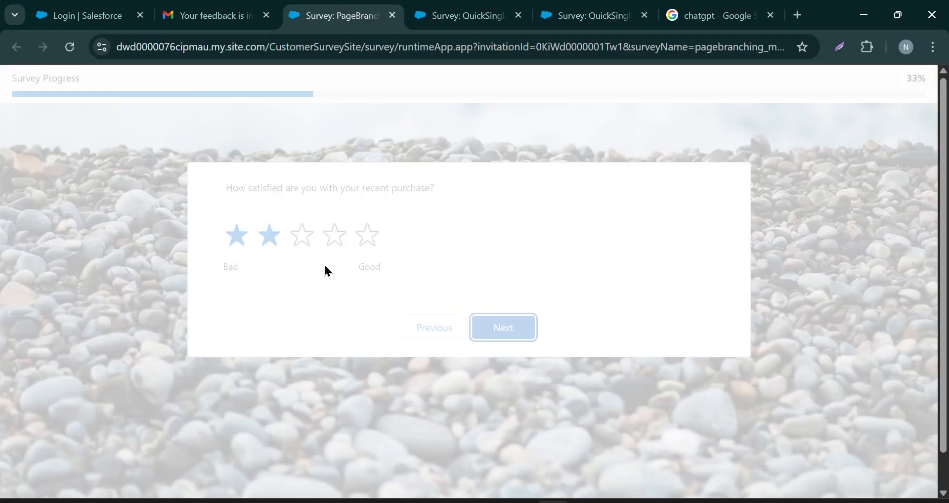
drag(291, 190, 388, 191)
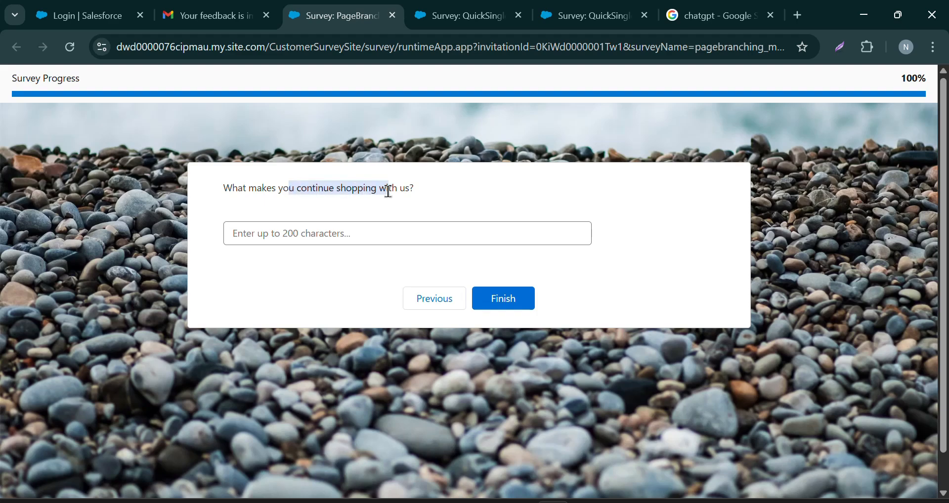
click(440, 192)
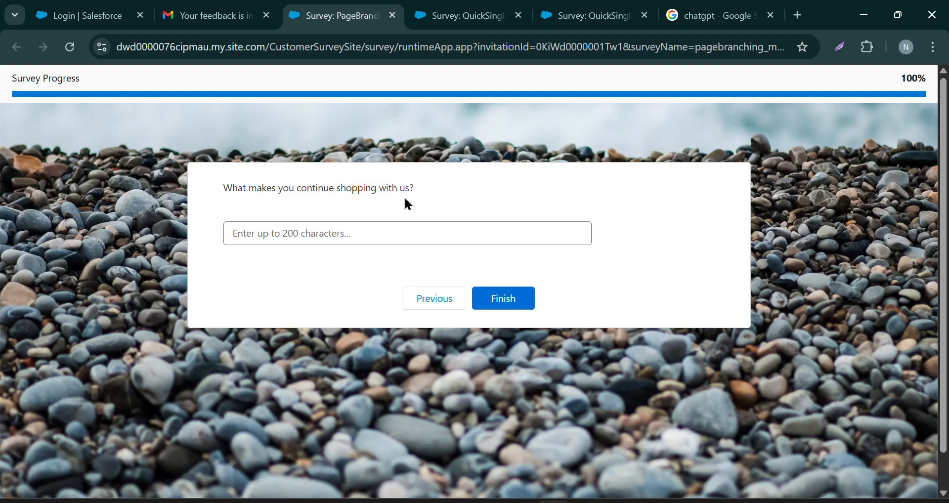